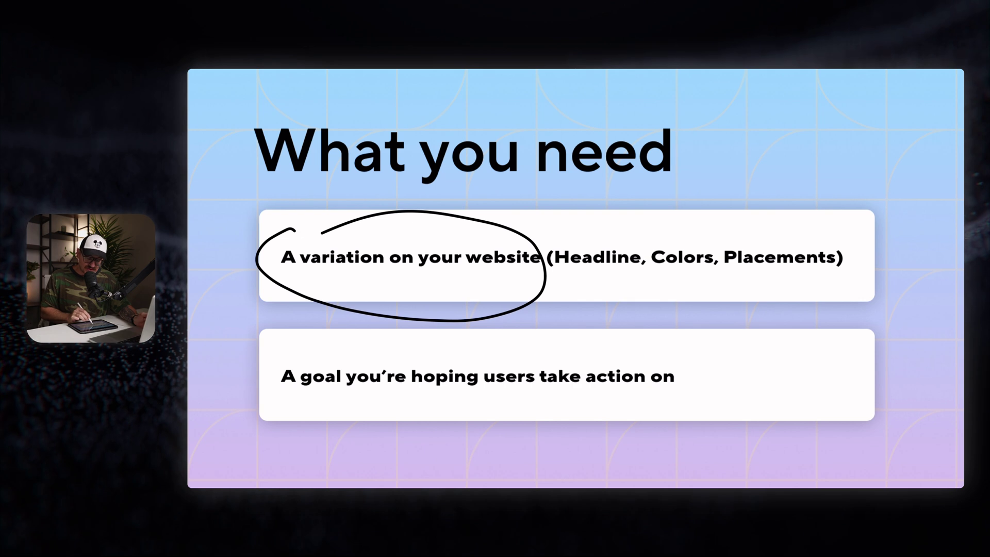
Underline the word Headline on the What you need slide with the pen.
{"action": "left_click_drag", "start_coordinate": [555, 275], "coordinate": [822, 273]}
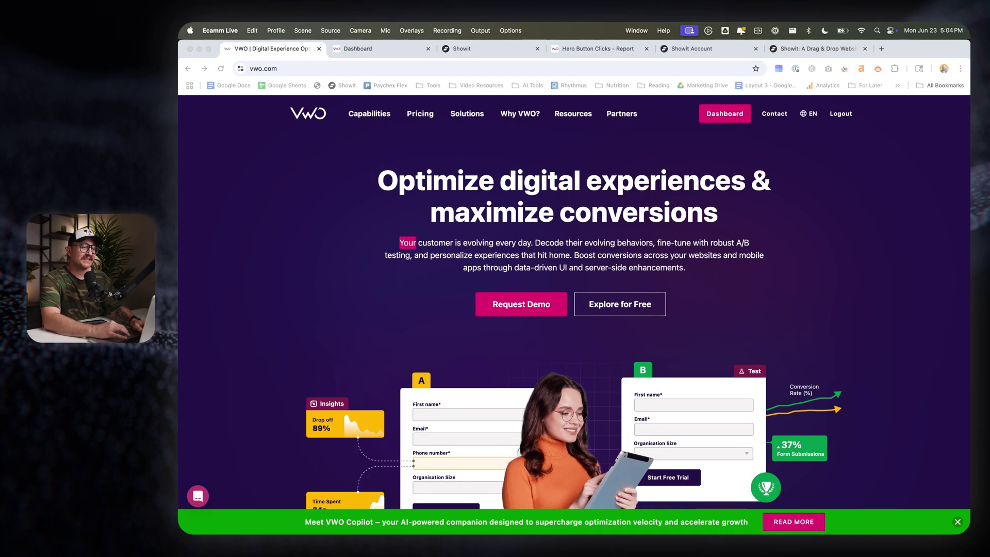
Bring Chrome forward on the VWO dashboard listing the Hero Button Clicks test.
{"action": "left_click", "coordinate": [655, 272]}
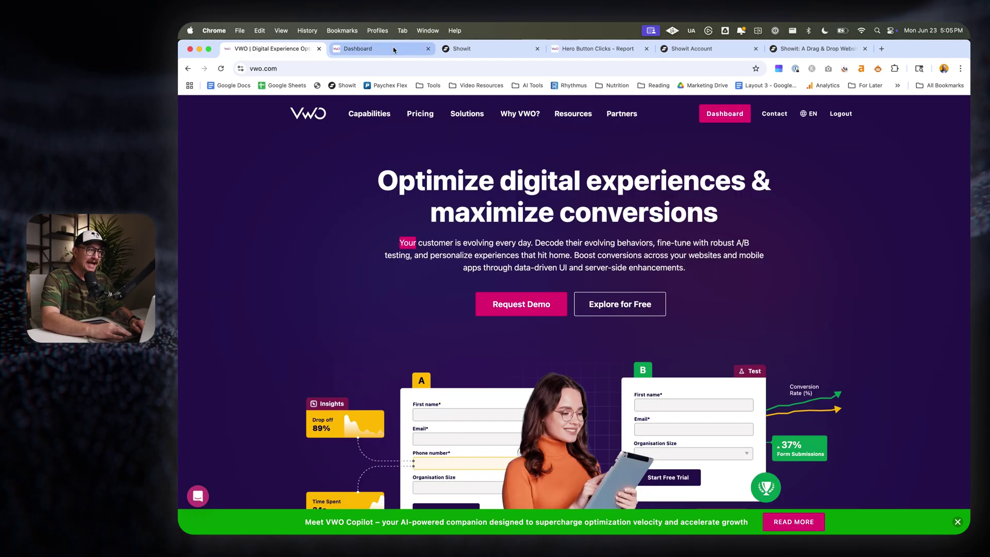
{"action": "left_click", "coordinate": [393, 50]}
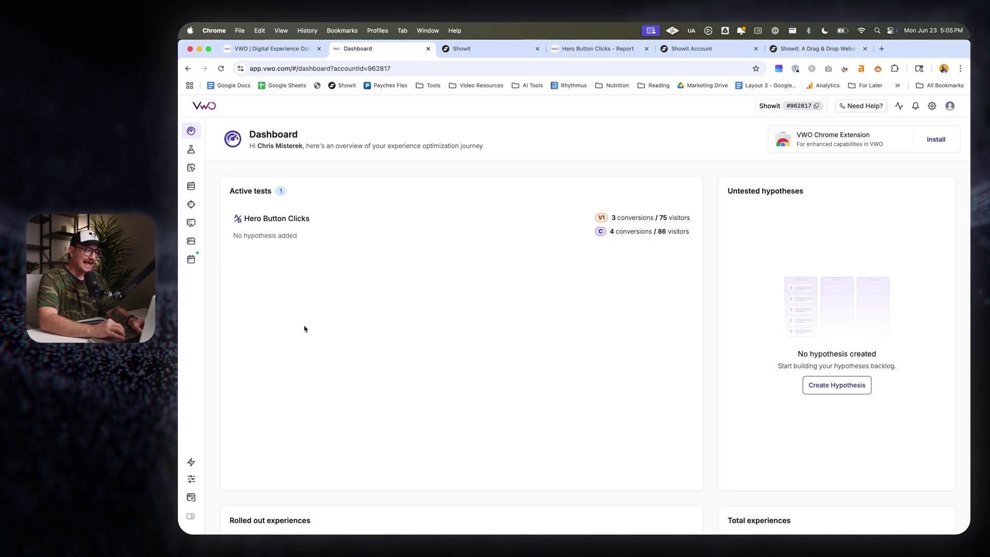
{"action": "mouse_move", "coordinate": [190, 385]}
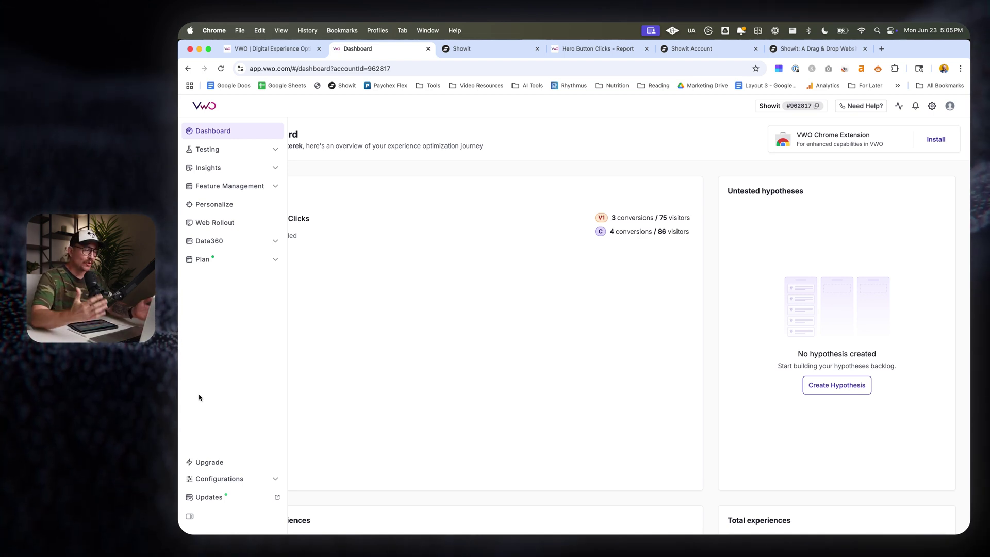
Copy Showit's HTML SmartCode from Configurations > Websites and Apps in VWO.
{"action": "left_click", "coordinate": [231, 478]}
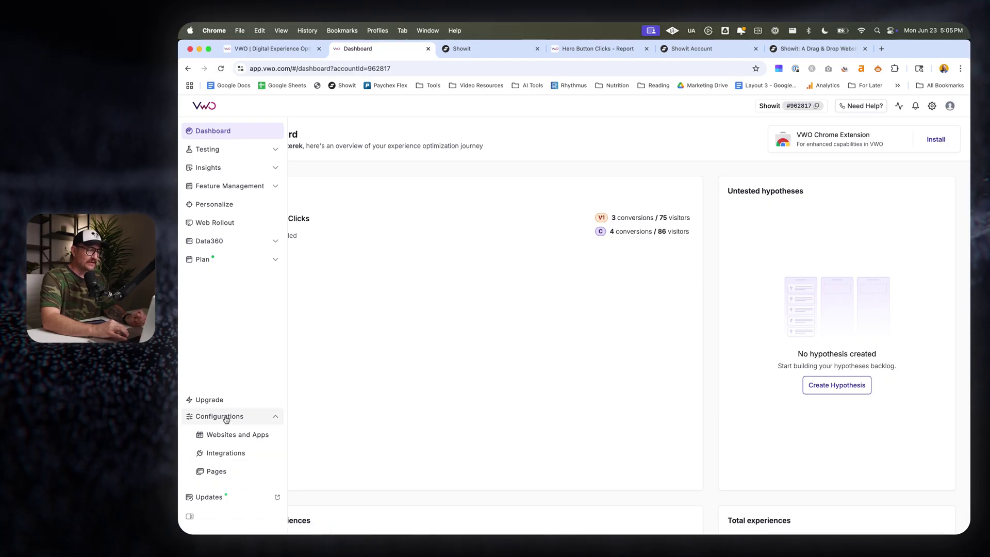
{"action": "left_click", "coordinate": [221, 435]}
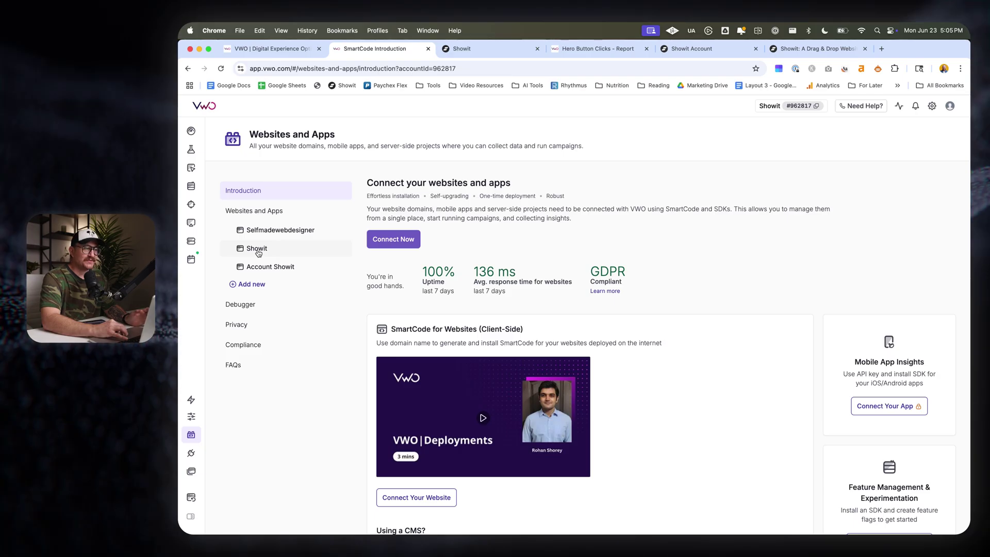
{"action": "left_click", "coordinate": [257, 250]}
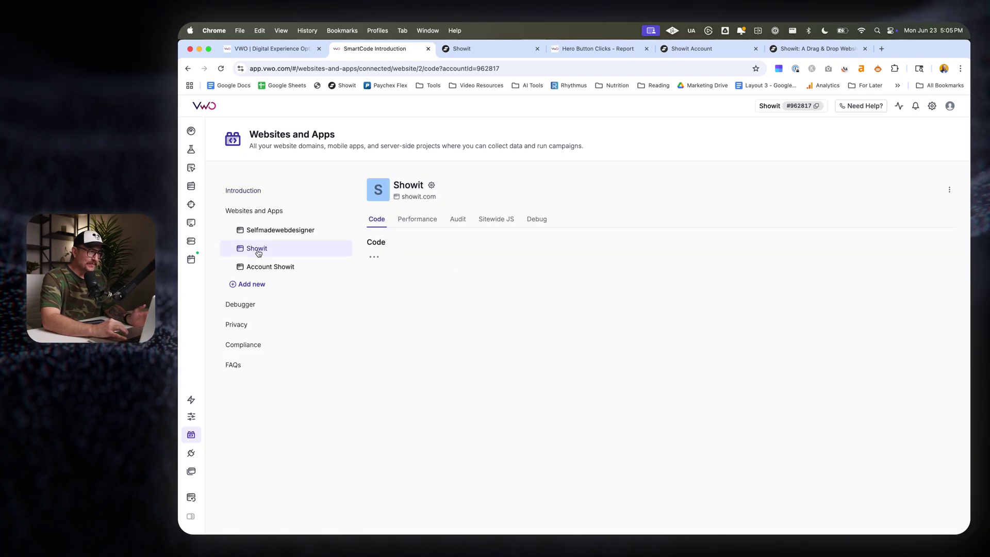
{"action": "scroll", "coordinate": [477, 242], "scroll_direction": "down", "scroll_amount": 1}
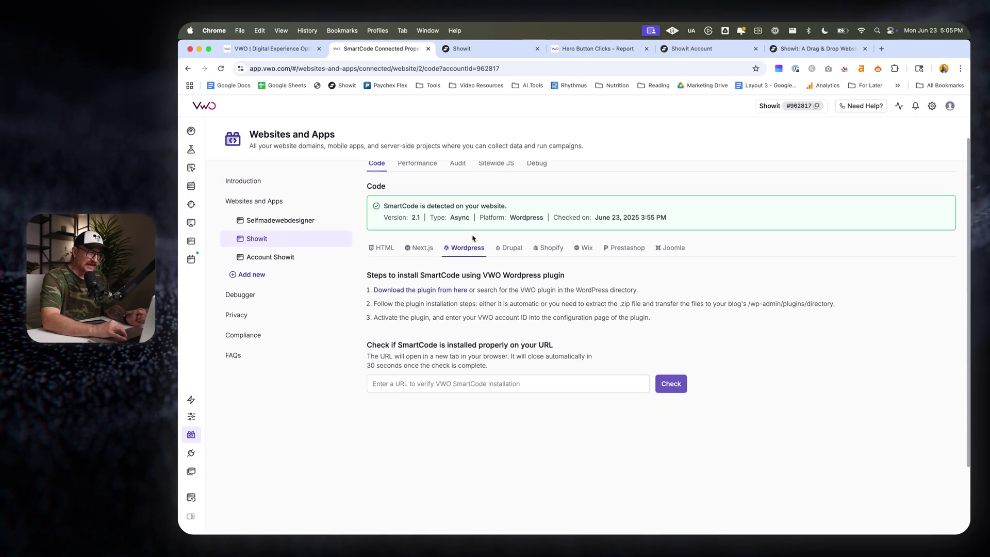
{"action": "scroll", "coordinate": [422, 322], "scroll_direction": "up", "scroll_amount": 1}
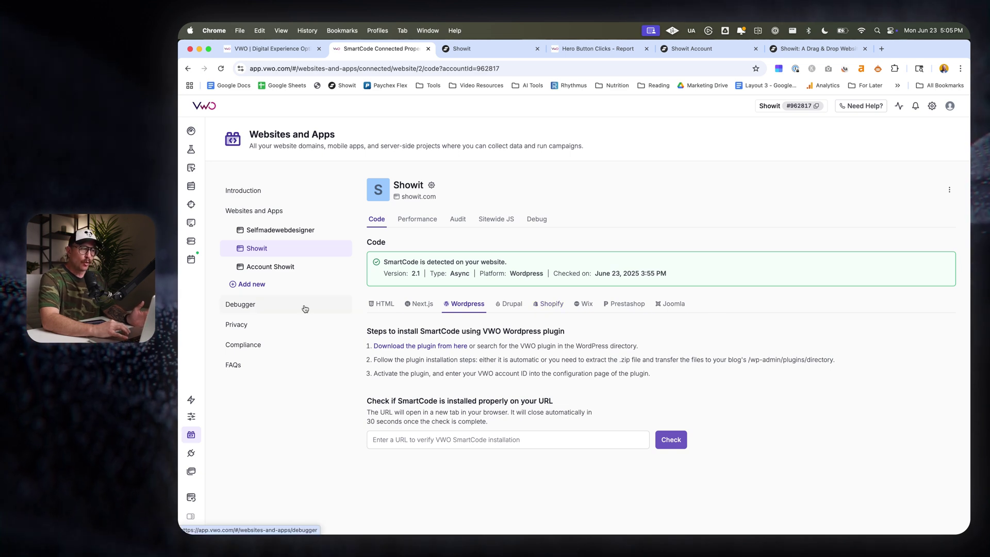
{"action": "left_click", "coordinate": [382, 304]}
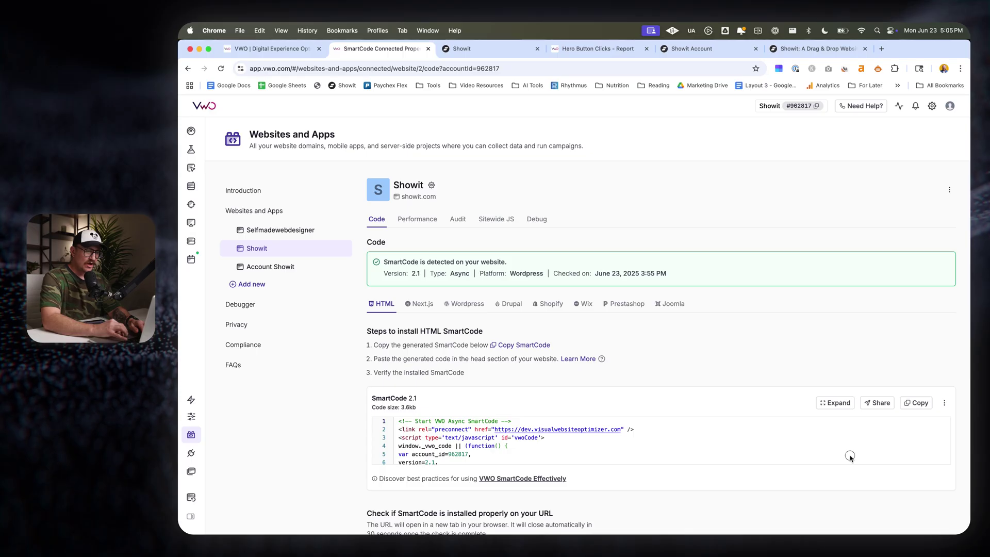
{"action": "left_click", "coordinate": [917, 403]}
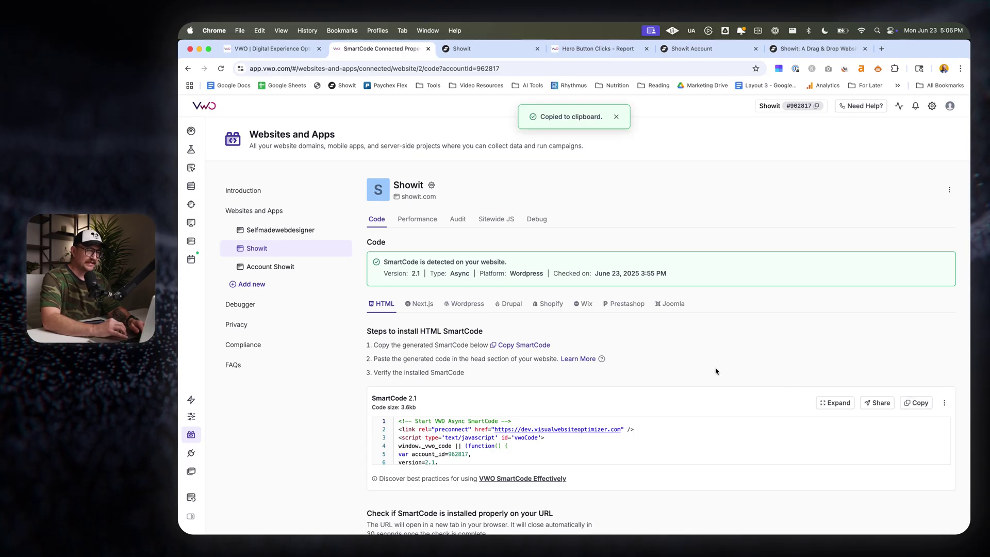
Add a new head HTML custom code block in Showit's Site Settings integrations.
{"action": "left_click", "coordinate": [464, 49]}
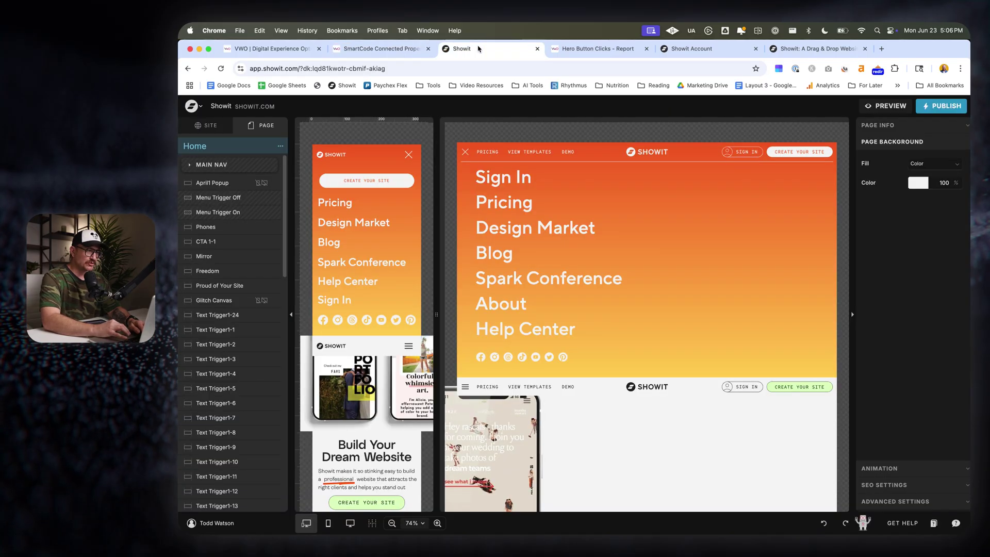
{"action": "left_click", "coordinate": [206, 126]}
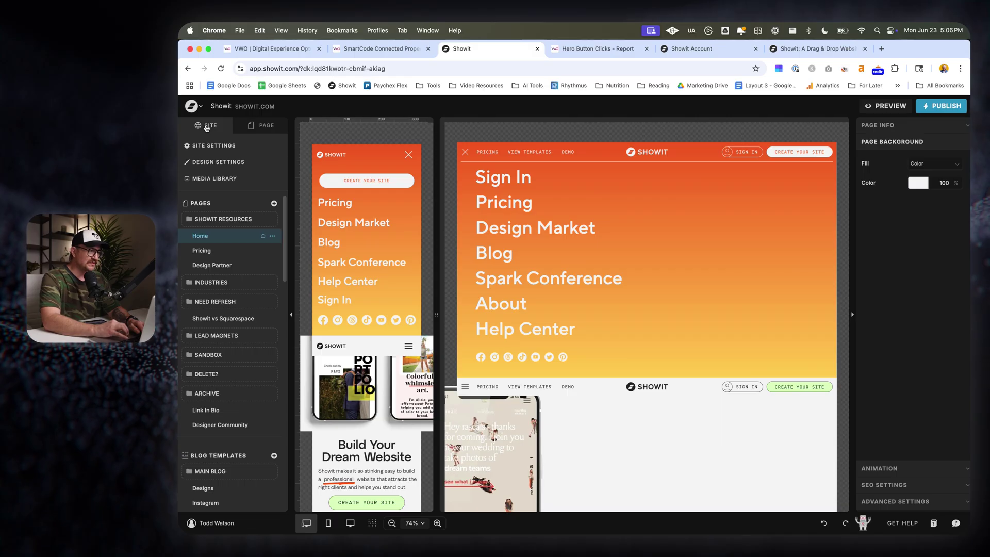
{"action": "left_click", "coordinate": [208, 146]}
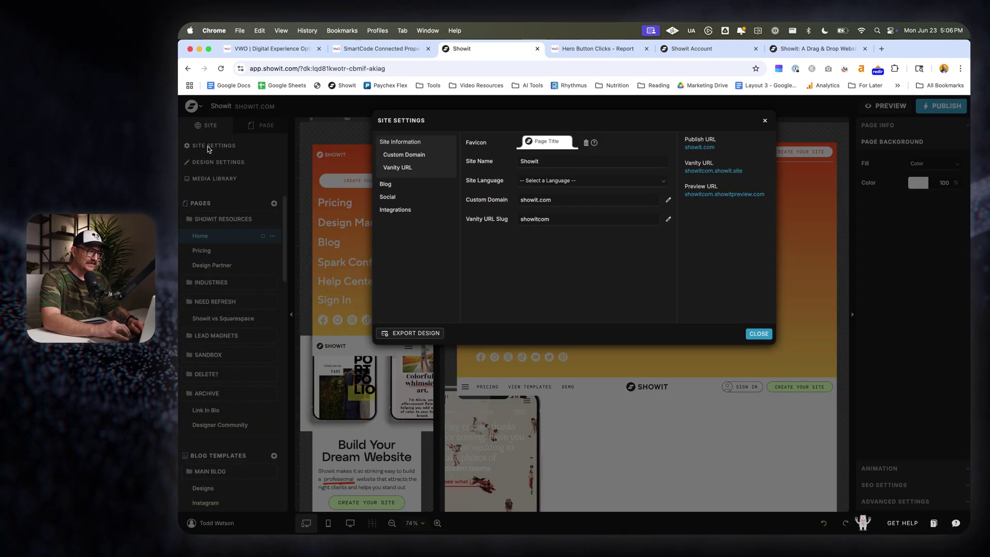
{"action": "left_click", "coordinate": [395, 211]}
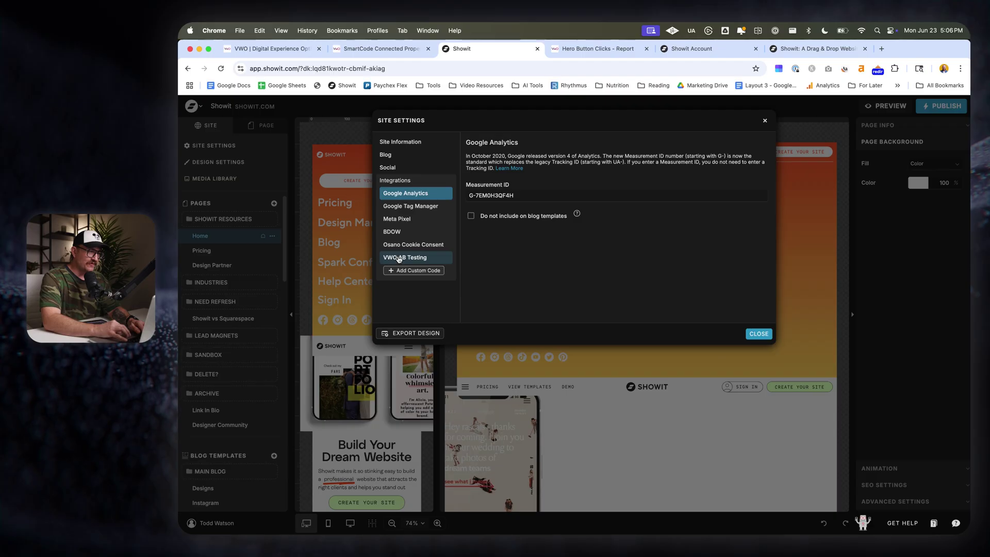
{"action": "left_click", "coordinate": [392, 271]}
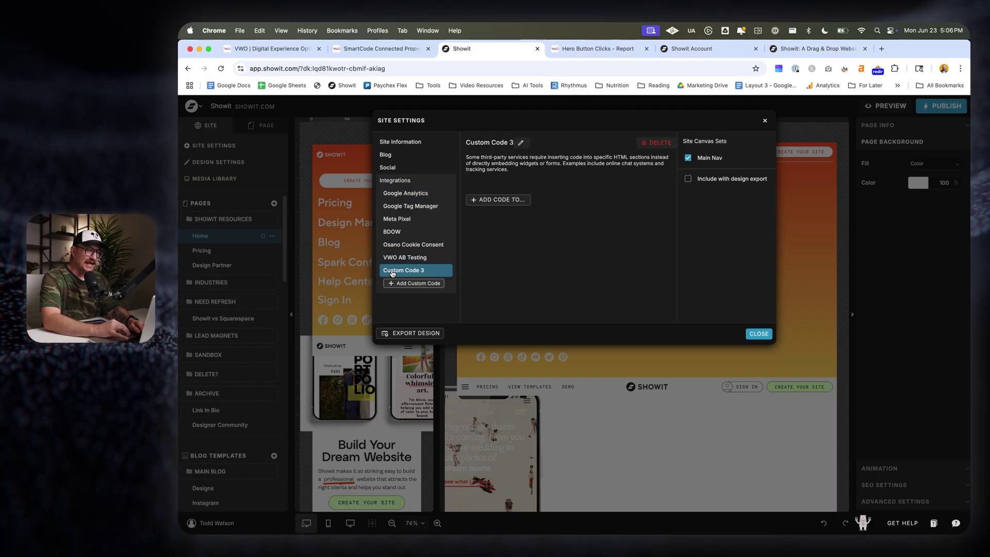
{"action": "left_click", "coordinate": [487, 200]}
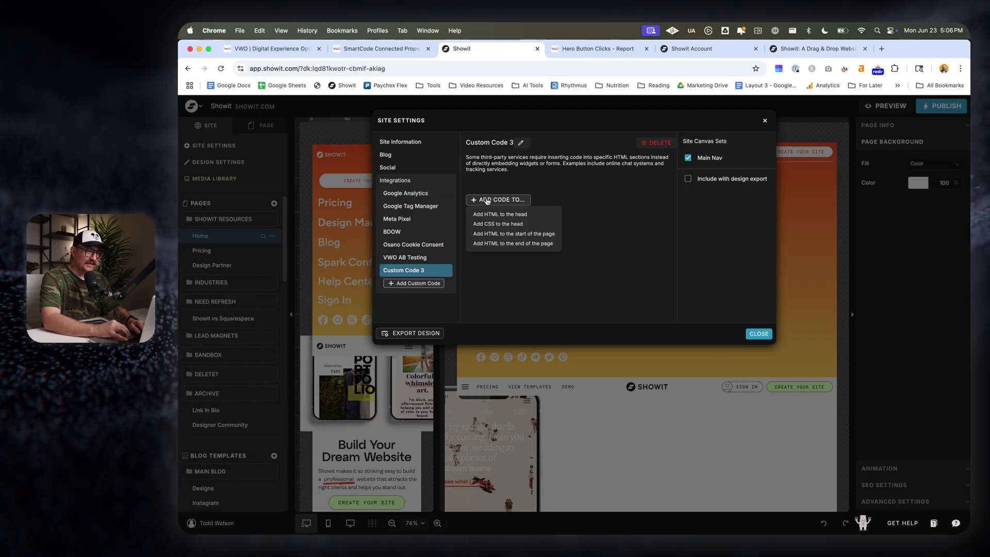
{"action": "left_click", "coordinate": [499, 214]}
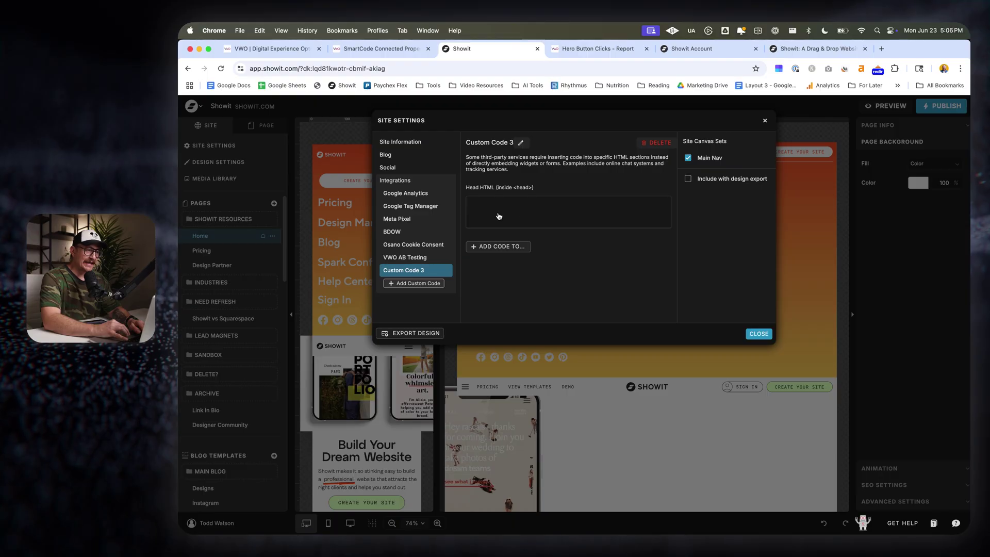
{"action": "left_click", "coordinate": [524, 212]}
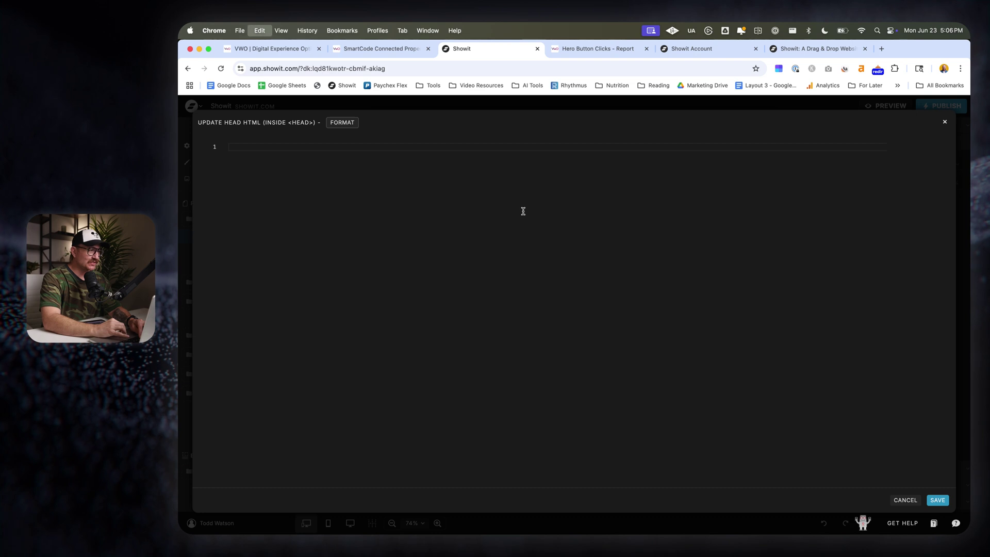
Paste and save the VWO SmartCode, then delete Custom Code 3 and close settings.
{"action": "key", "text": "super+v"}
{"action": "left_click", "coordinate": [937, 500]}
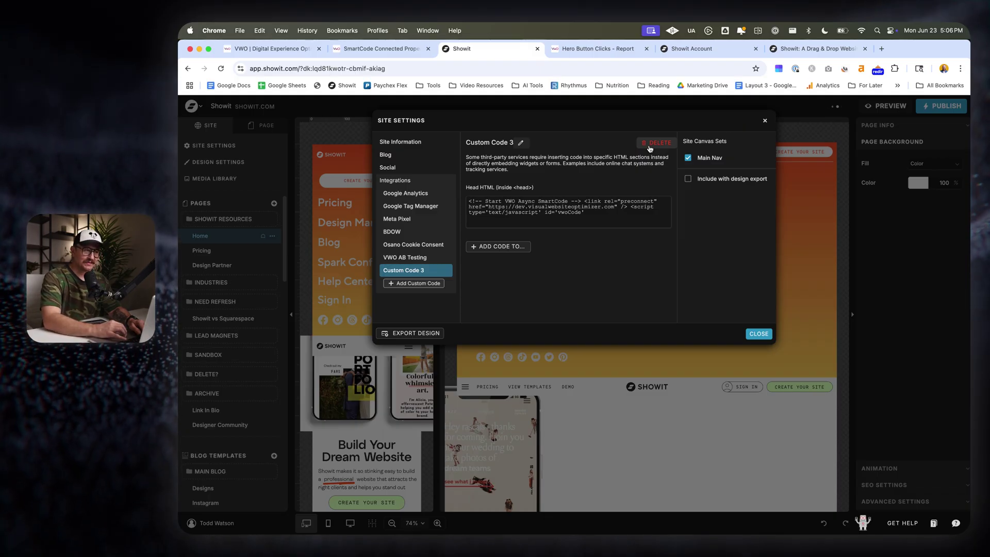
{"action": "left_click", "coordinate": [650, 145]}
{"action": "left_click", "coordinate": [757, 334]}
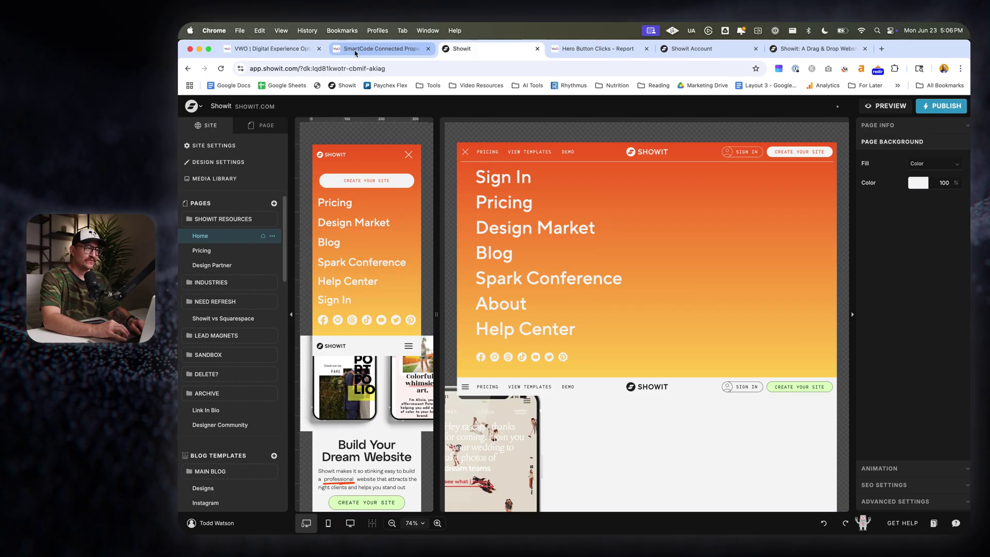
Create a new VWO A/B test named 'Homepage CTA Button'.
{"action": "left_click", "coordinate": [268, 49]}
{"action": "left_click", "coordinate": [376, 52]}
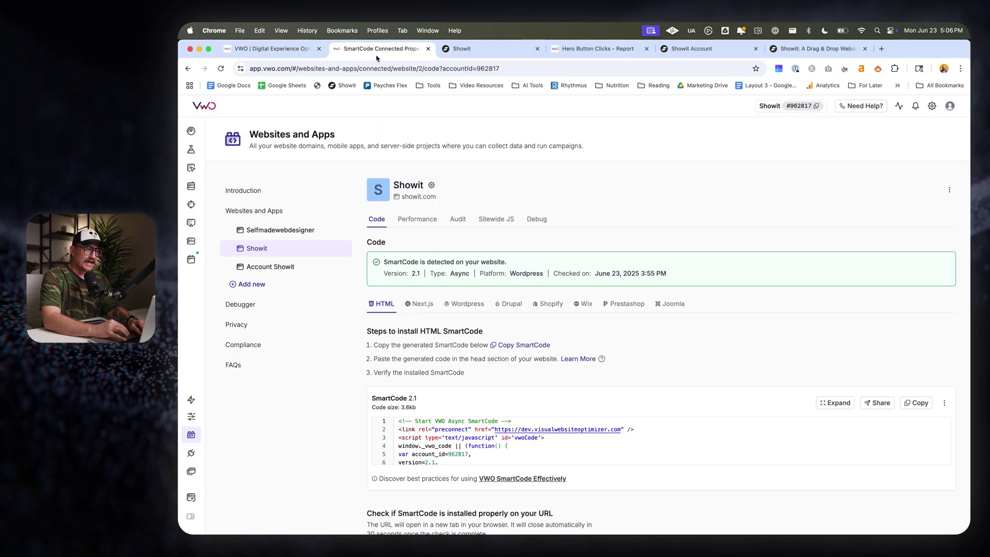
{"action": "left_click", "coordinate": [192, 130]}
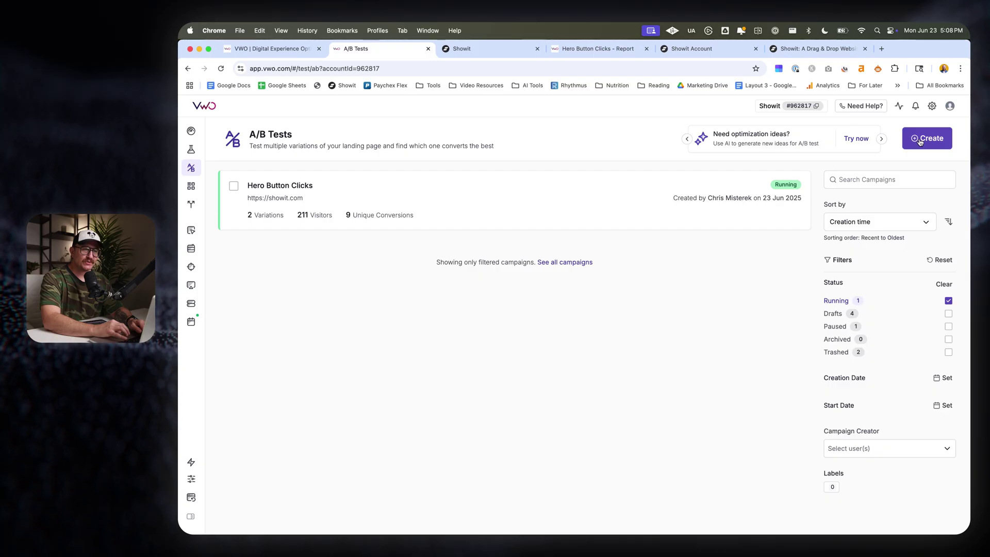
{"action": "left_click", "coordinate": [920, 141]}
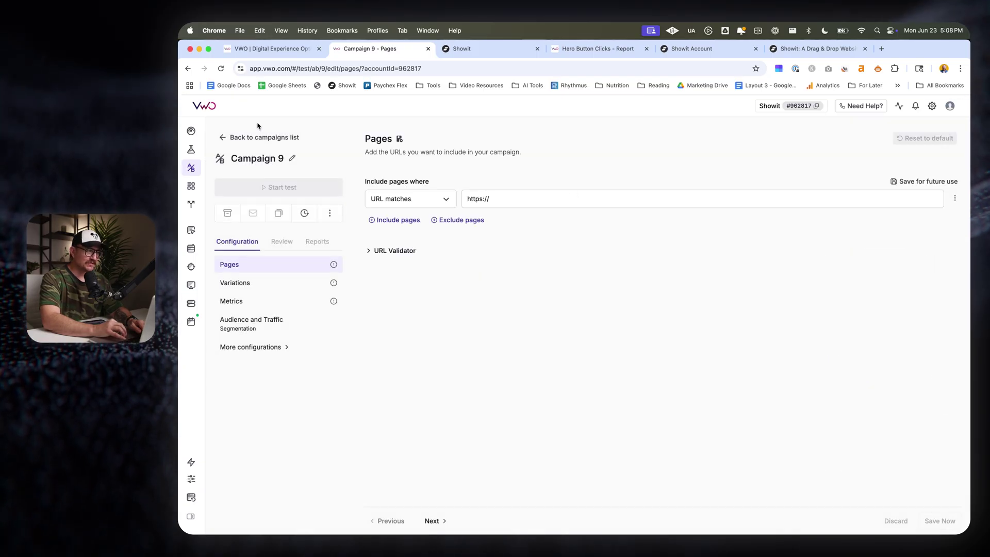
{"action": "left_click", "coordinate": [292, 158]}
{"action": "double_click", "coordinate": [244, 158]}
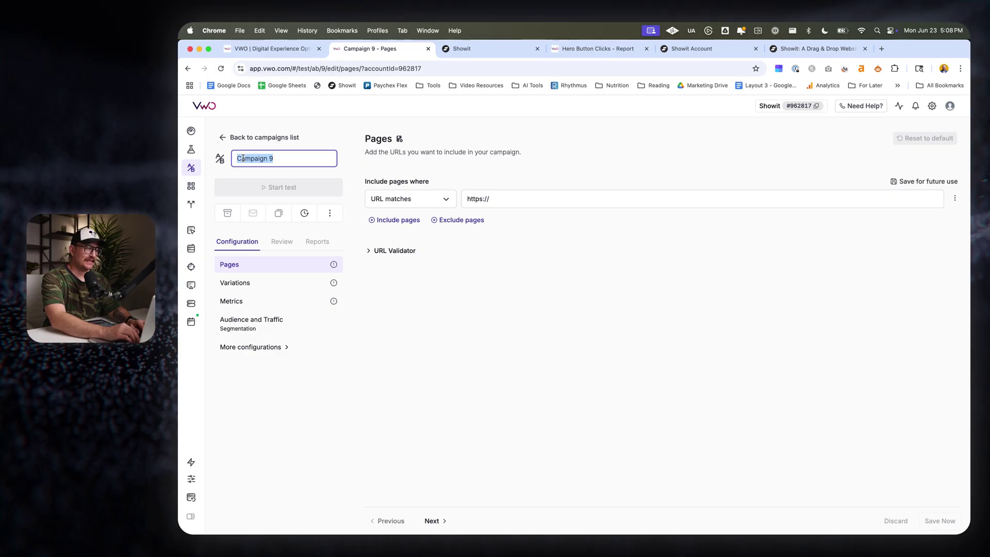
{"action": "type", "text": "Homepage CTA Button"}
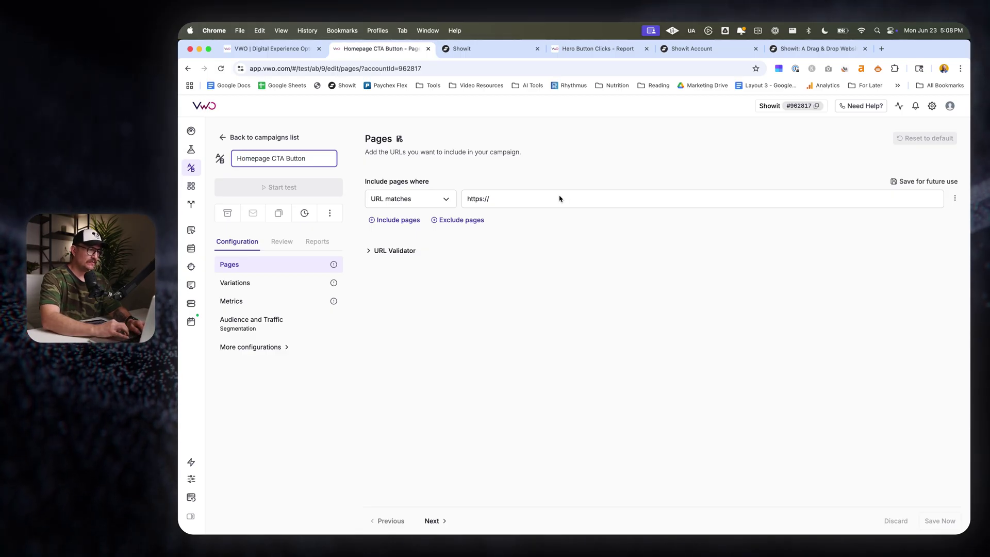
Set the test's target page URL to showit.com.
{"action": "left_click", "coordinate": [560, 200]}
{"action": "type", "text": "showit.com"}
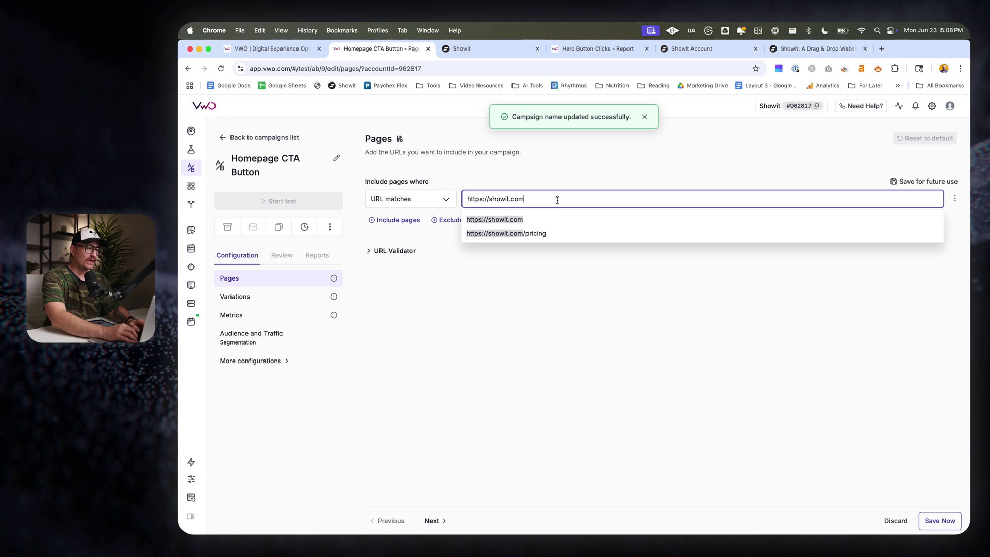
{"action": "key", "text": "Escape"}
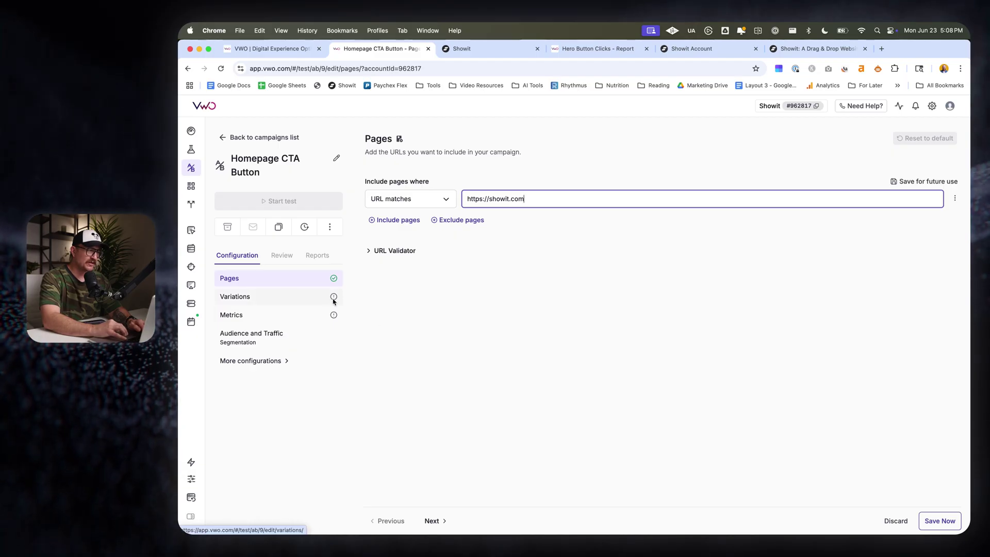
{"action": "mouse_move", "coordinate": [335, 302]}
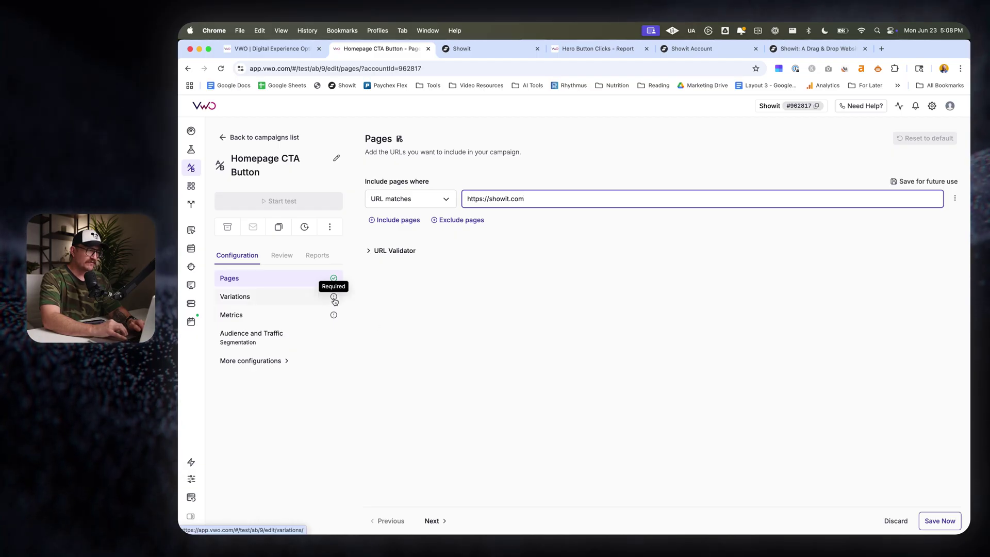
Add Variation 1 in the Variations step, splitting traffic 50/50 with Control.
{"action": "left_click", "coordinate": [274, 301]}
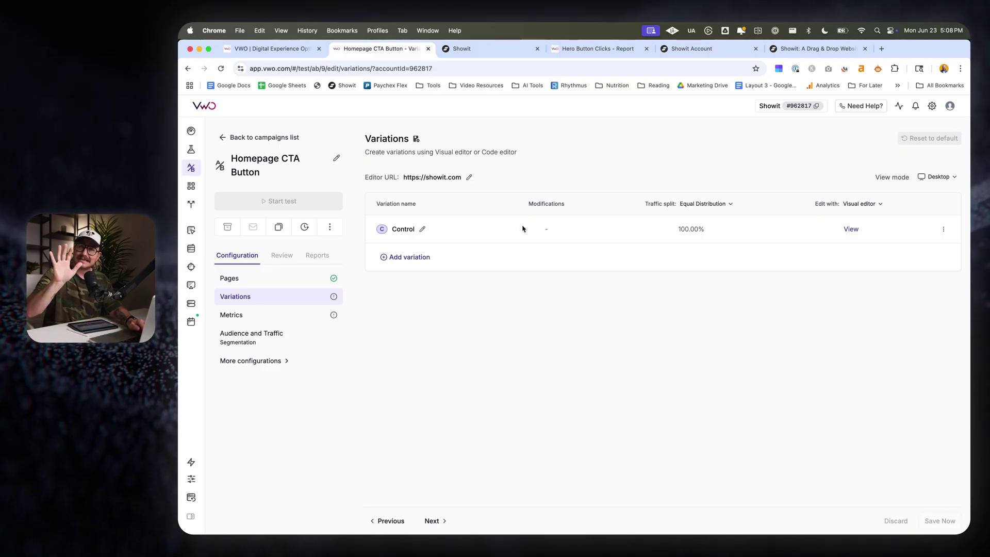
{"action": "left_click", "coordinate": [399, 258]}
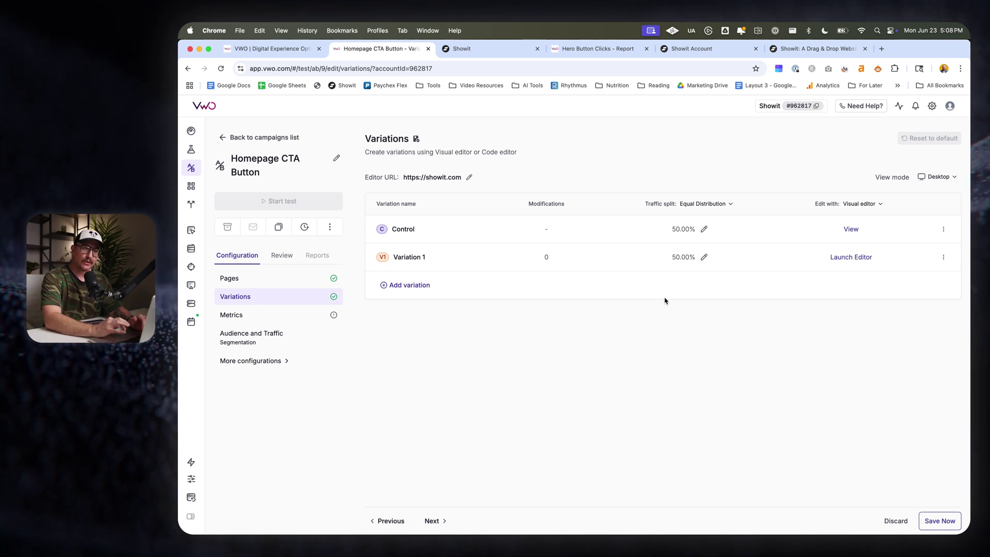
Launch Variation 1 in the Visual Editor and scroll to the lower CREATE YOUR SITE button.
{"action": "left_click", "coordinate": [855, 261]}
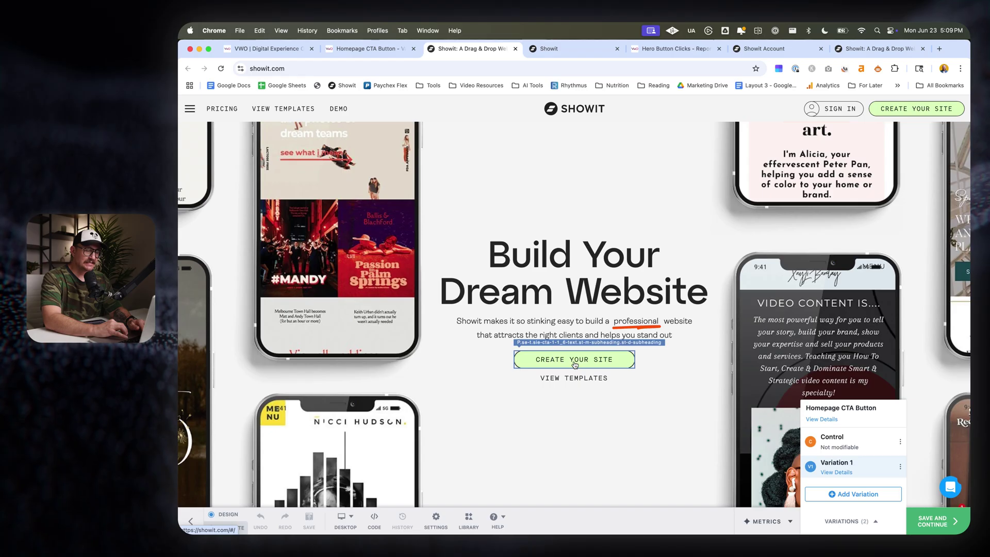
{"action": "scroll", "coordinate": [710, 387], "scroll_direction": "down", "scroll_amount": 5}
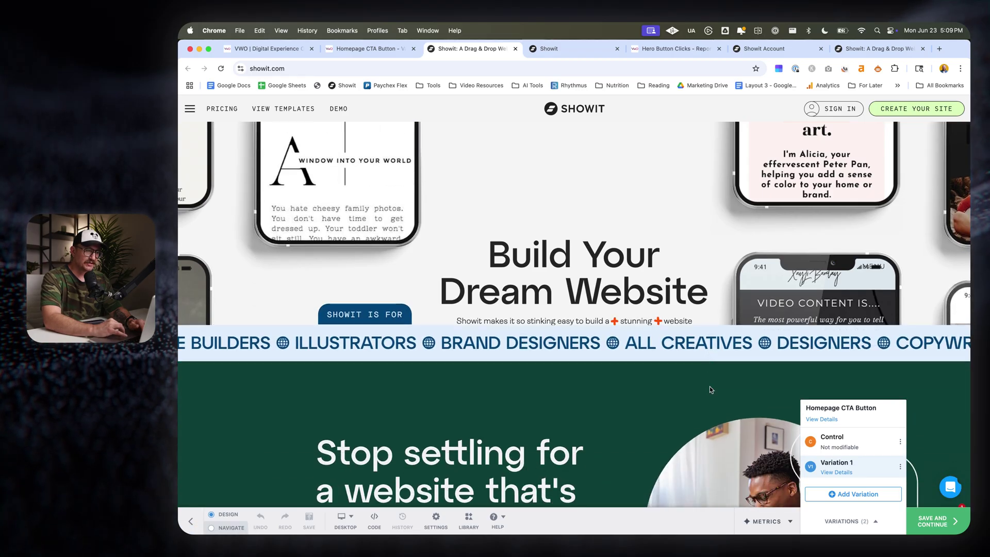
{"action": "scroll", "coordinate": [710, 389], "scroll_direction": "down", "scroll_amount": 10}
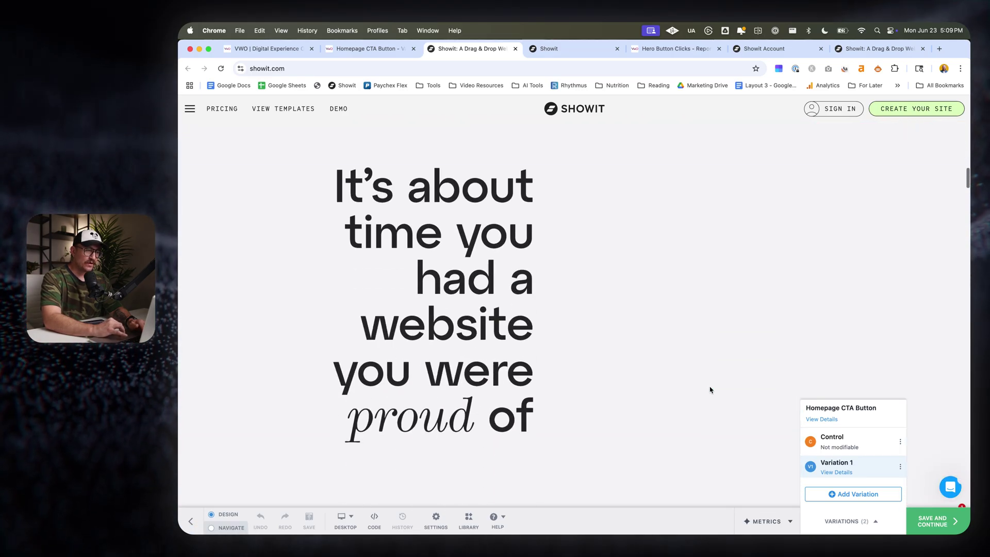
{"action": "scroll", "coordinate": [710, 389], "scroll_direction": "down", "scroll_amount": 8}
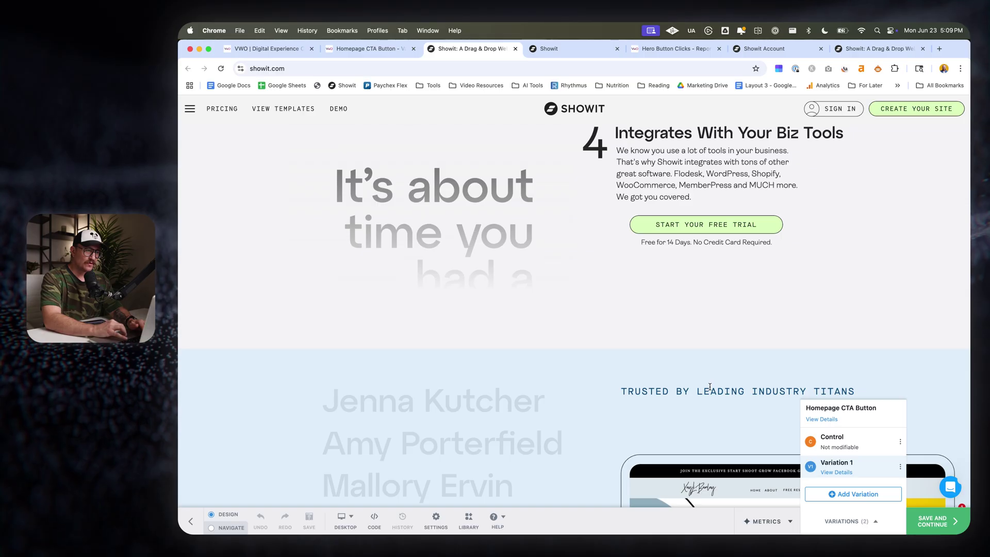
{"action": "scroll", "coordinate": [711, 388], "scroll_direction": "down", "scroll_amount": 12}
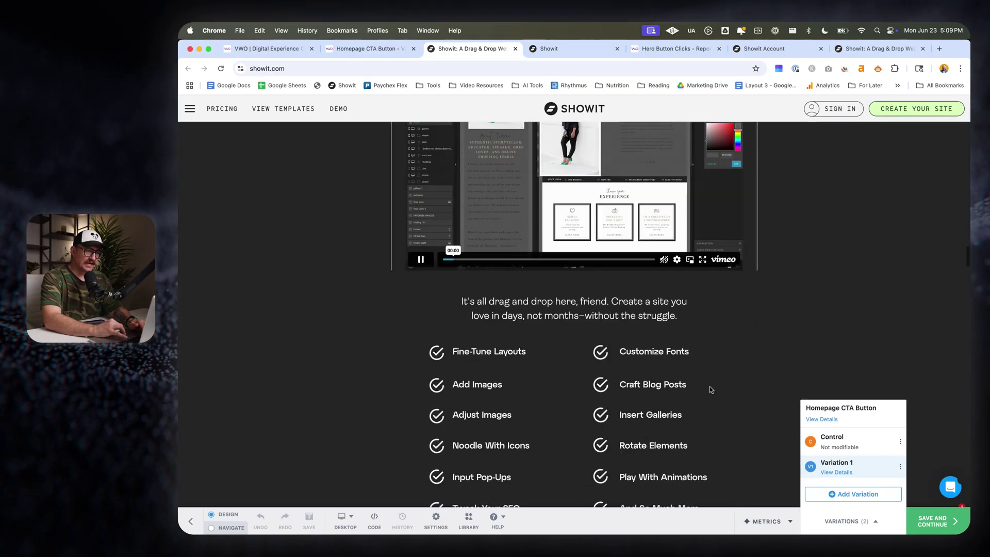
{"action": "scroll", "coordinate": [709, 388], "scroll_direction": "down", "scroll_amount": 5}
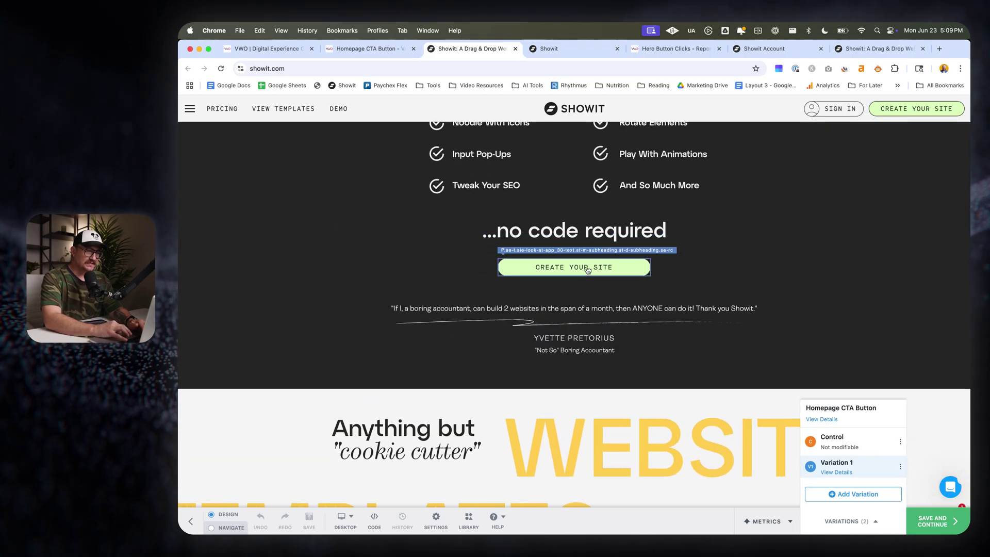
Edit the lower CREATE YOUR SITE button and browse its STYLES, ATTRIBUTES and GENERAL tabs.
{"action": "left_click", "coordinate": [588, 269]}
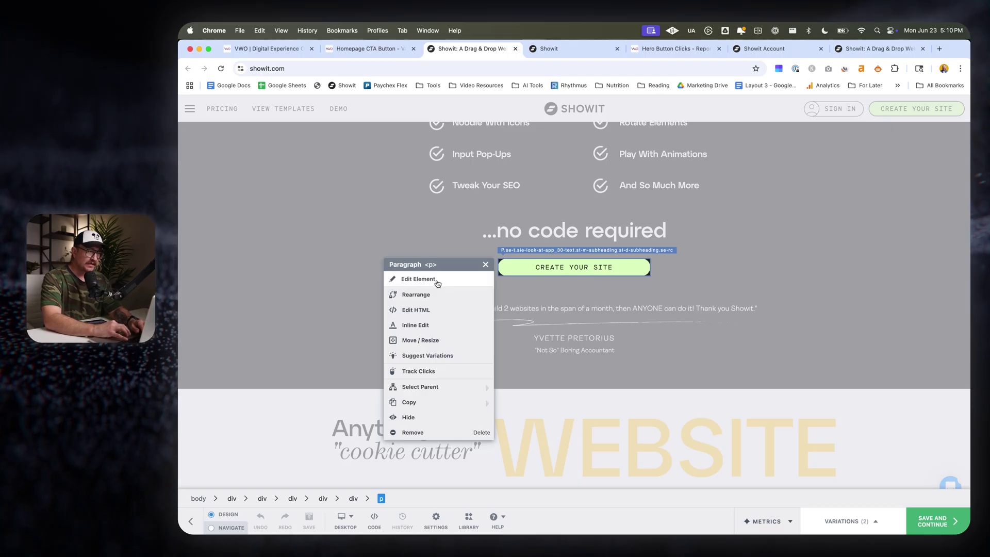
{"action": "left_click", "coordinate": [893, 288]}
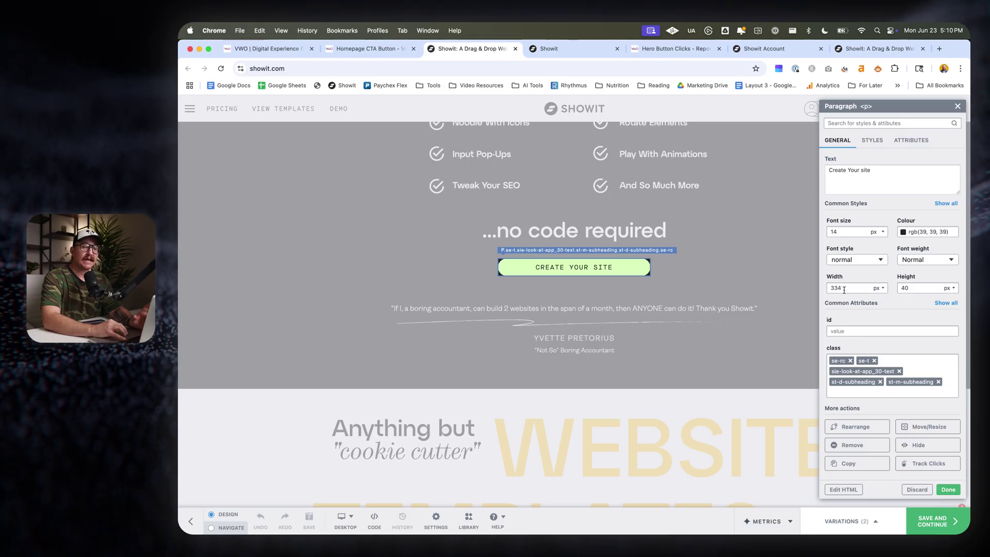
{"action": "left_click", "coordinate": [873, 141]}
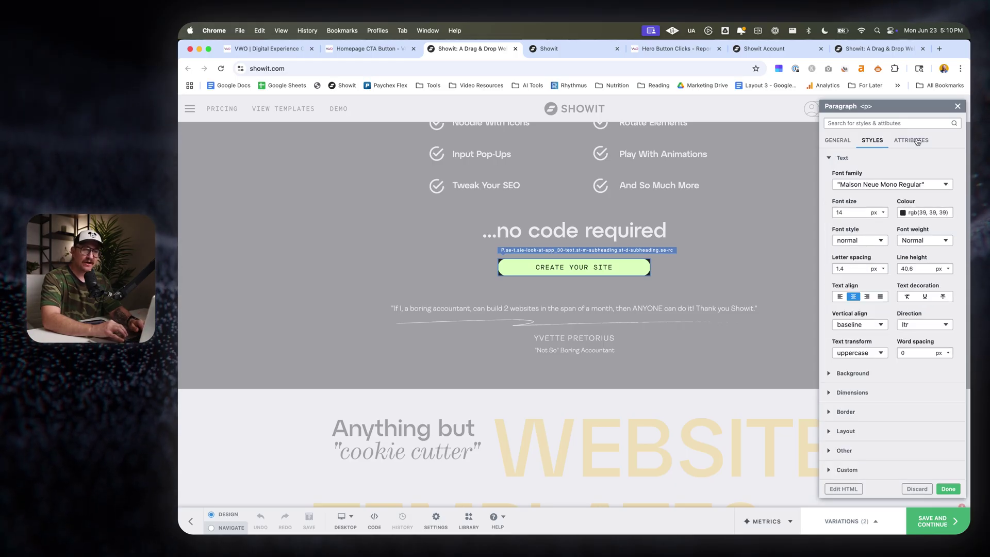
{"action": "left_click", "coordinate": [917, 141]}
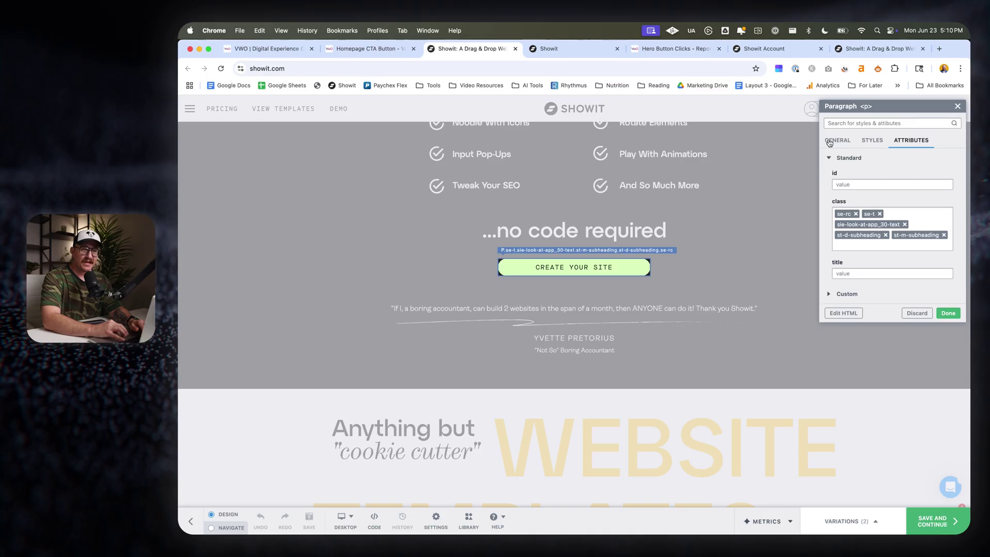
{"action": "left_click", "coordinate": [872, 141]}
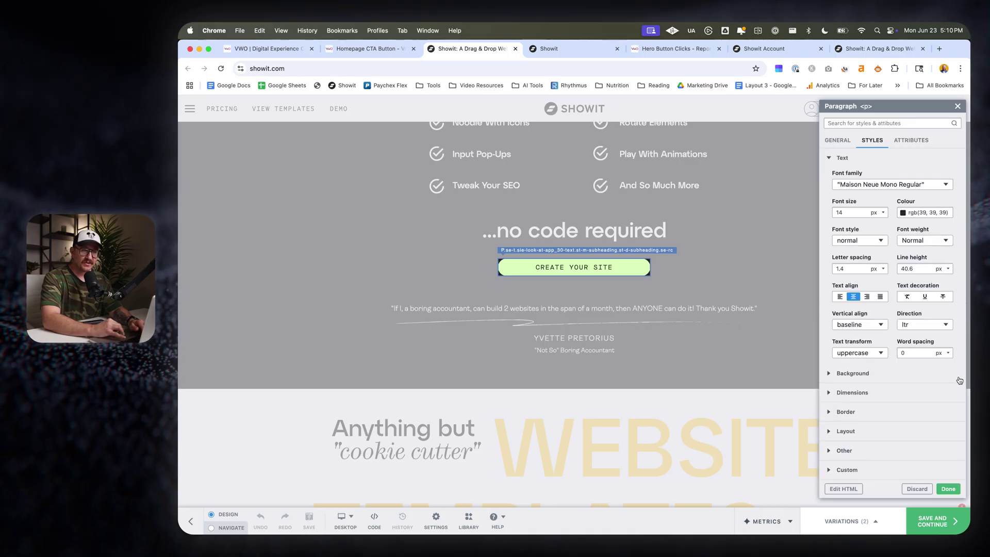
{"action": "scroll", "coordinate": [890, 378], "scroll_direction": "down", "scroll_amount": 1}
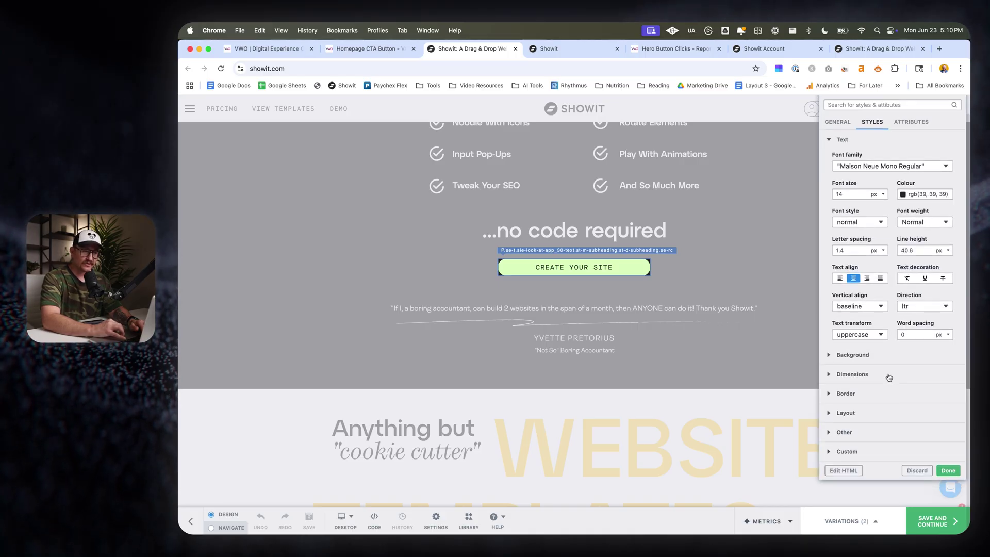
{"action": "left_click", "coordinate": [838, 122]}
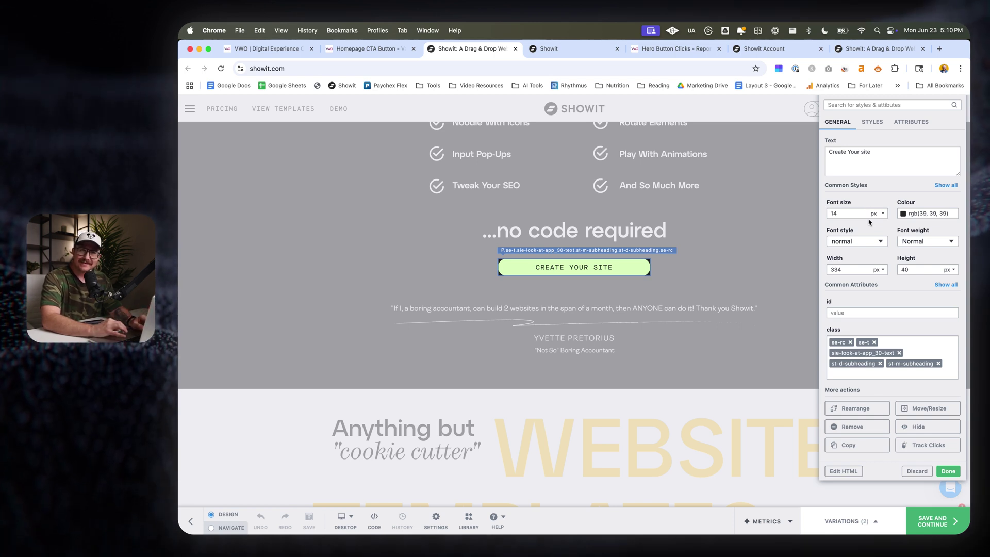
Replace the button text 'Create Your site' with 'Start With a Free Trial'.
{"action": "triple_click", "coordinate": [835, 155]}
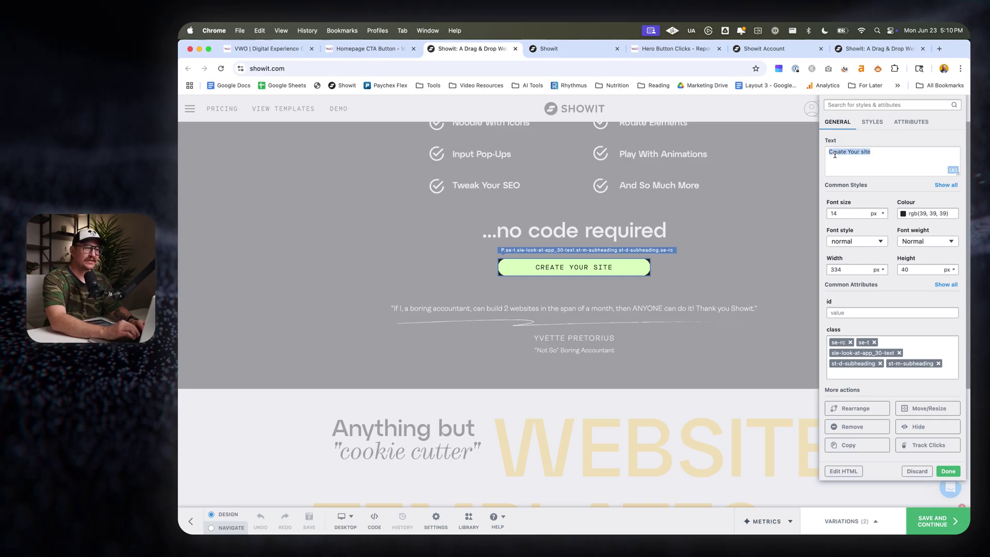
{"action": "type", "text": "Start"}
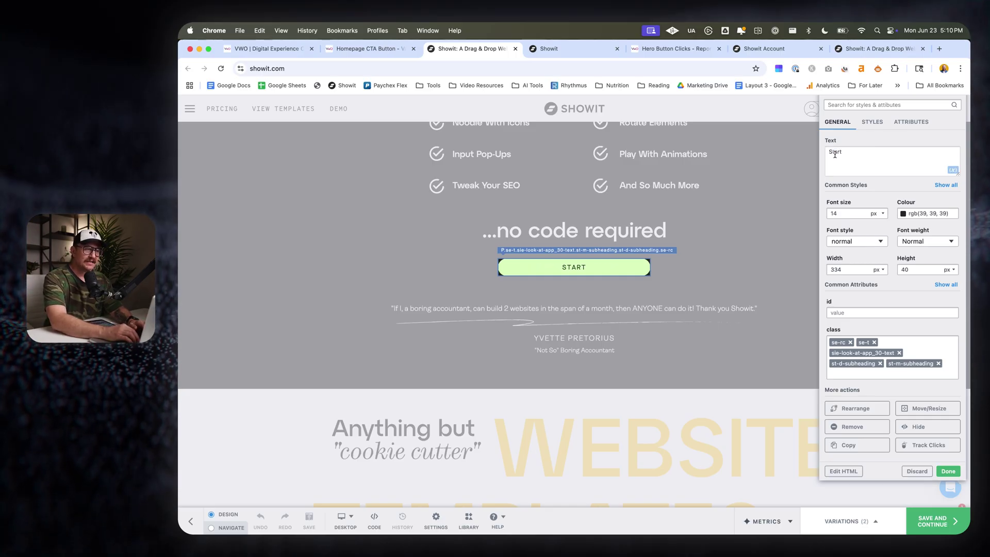
{"action": "type", "text": " With a F"}
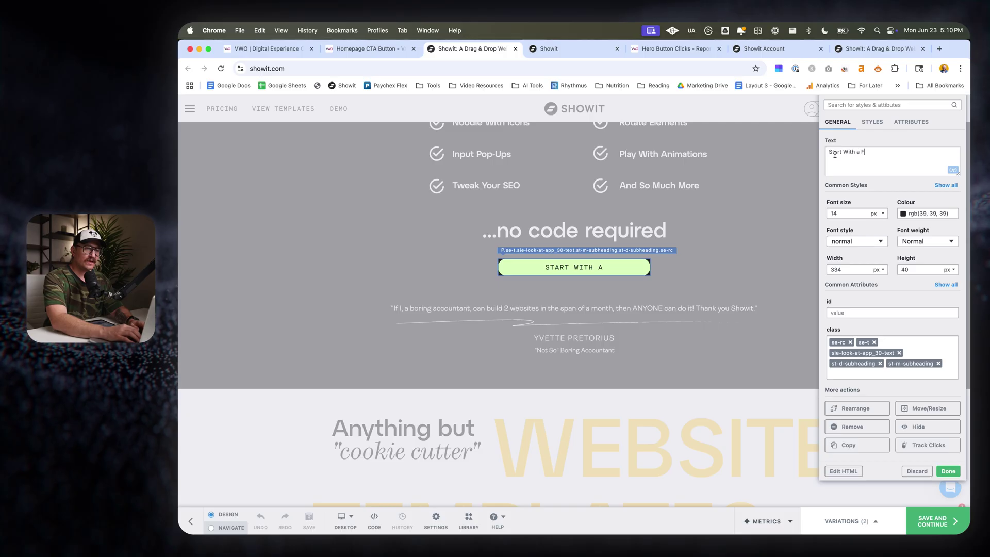
{"action": "type", "text": "ree Trial"}
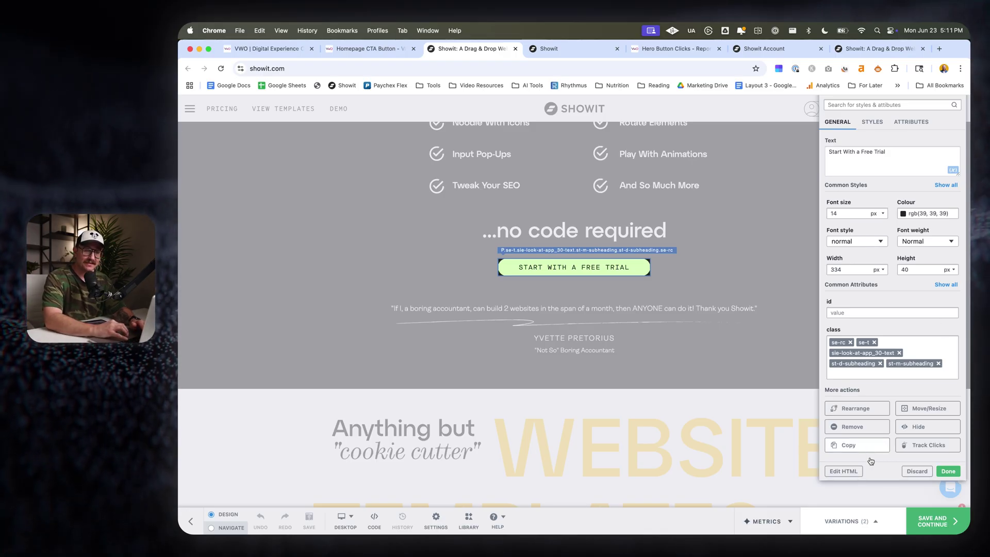
{"action": "scroll", "coordinate": [951, 300], "scroll_direction": "up", "scroll_amount": 2}
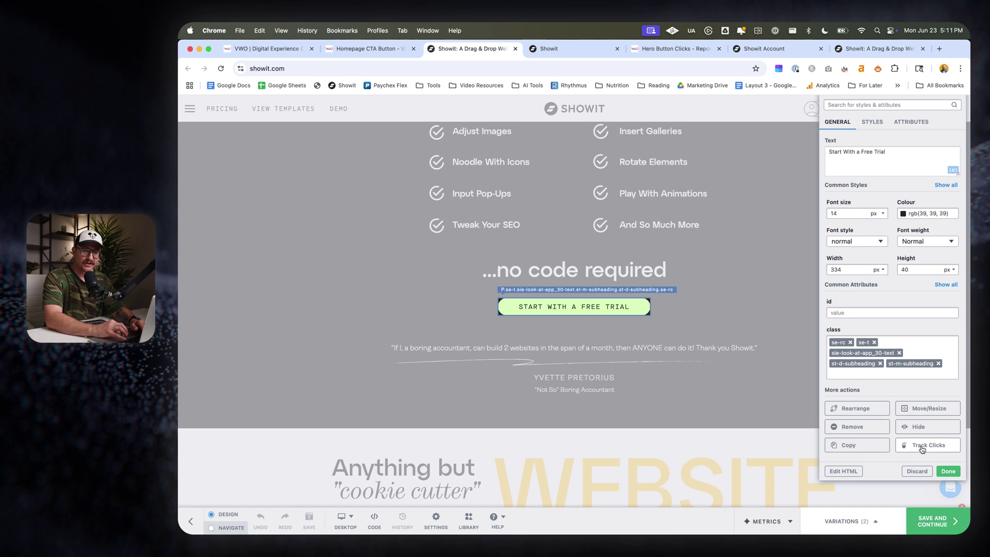
Track clicks on the button as a new metric named '3rd CTA Click'.
{"action": "left_click", "coordinate": [923, 449]}
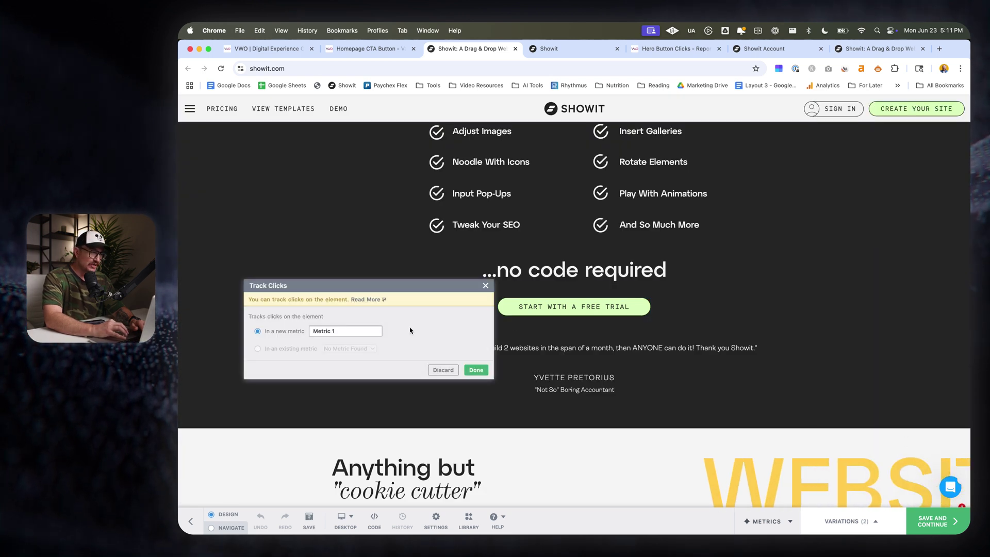
{"action": "double_click", "coordinate": [322, 331]}
{"action": "triple_click", "coordinate": [325, 331]}
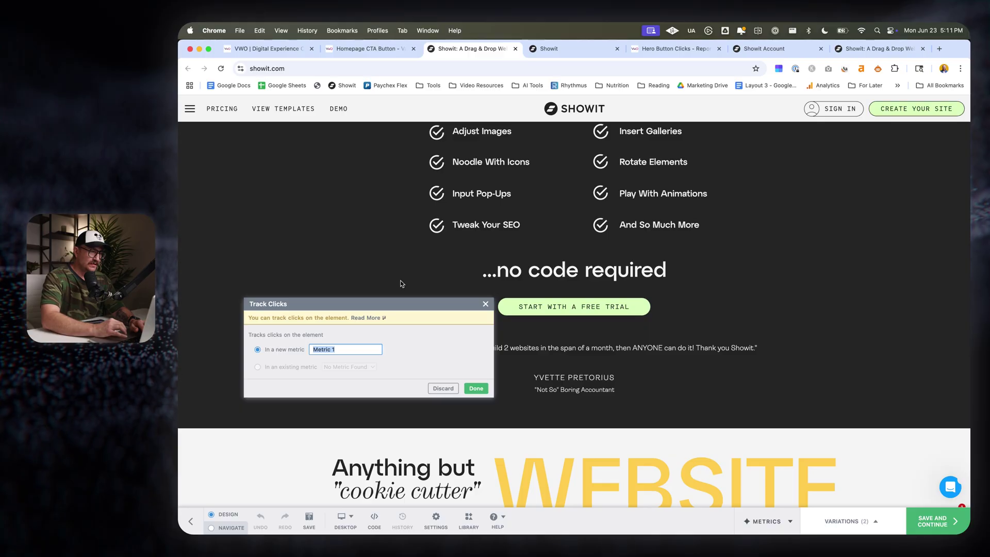
{"action": "type", "text": "3rd "}
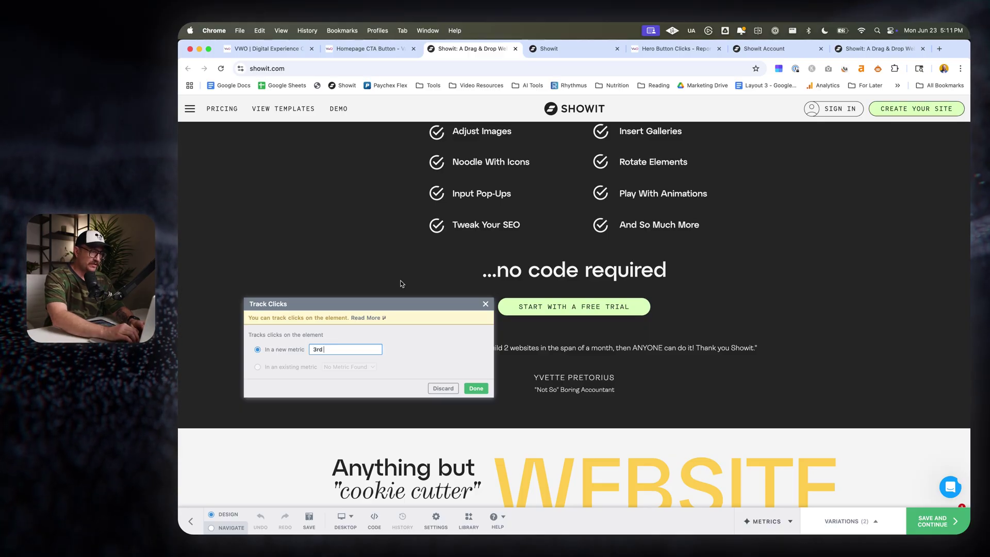
{"action": "type", "text": "CTA Click"}
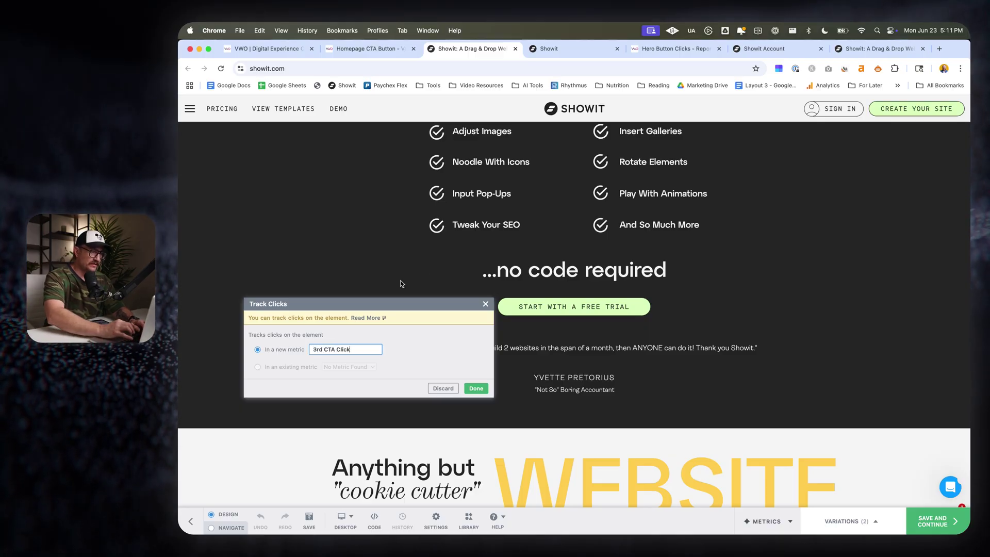
{"action": "left_click", "coordinate": [476, 388]}
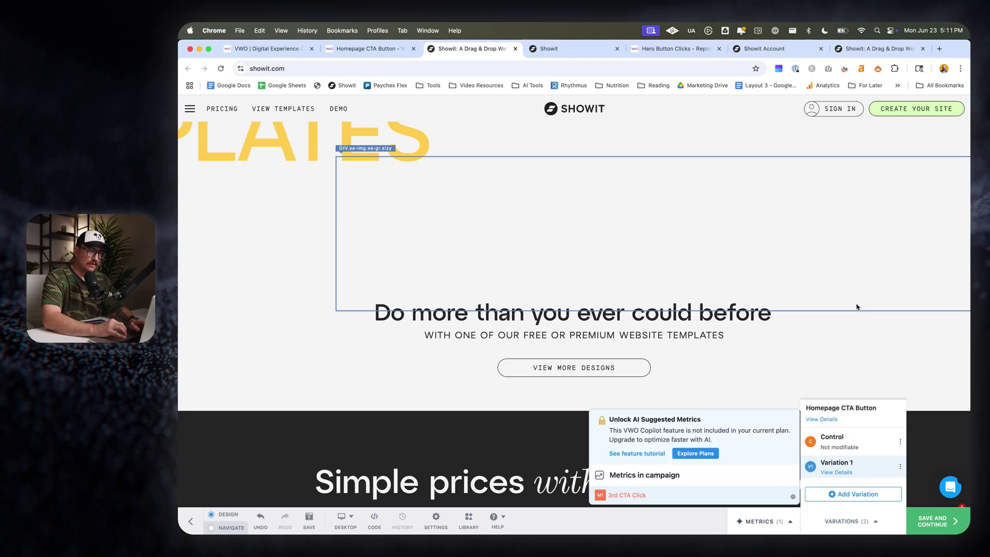
Reselect the Start With a Free Trial button and save the variation.
{"action": "scroll", "coordinate": [690, 363], "scroll_direction": "up", "scroll_amount": 10}
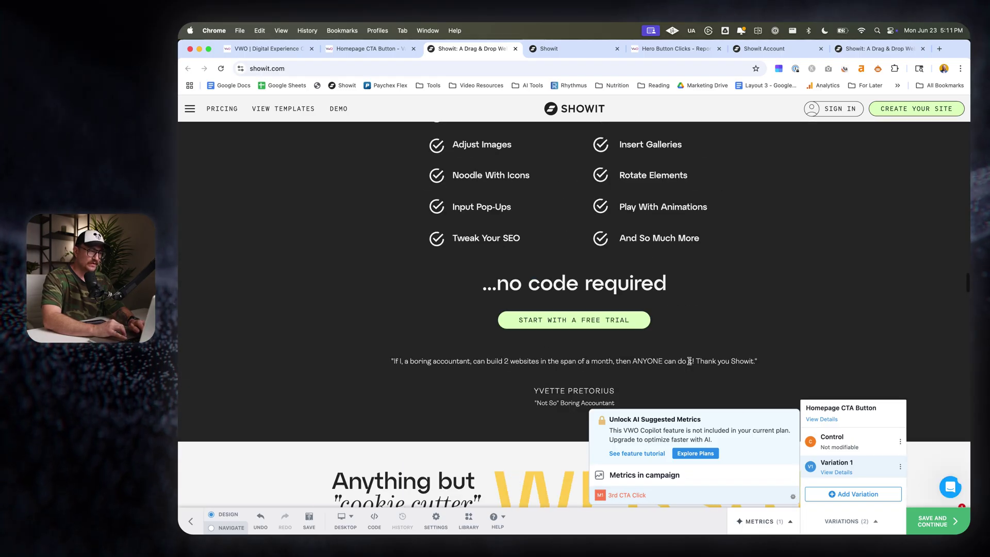
{"action": "scroll", "coordinate": [690, 364], "scroll_direction": "down", "scroll_amount": 2}
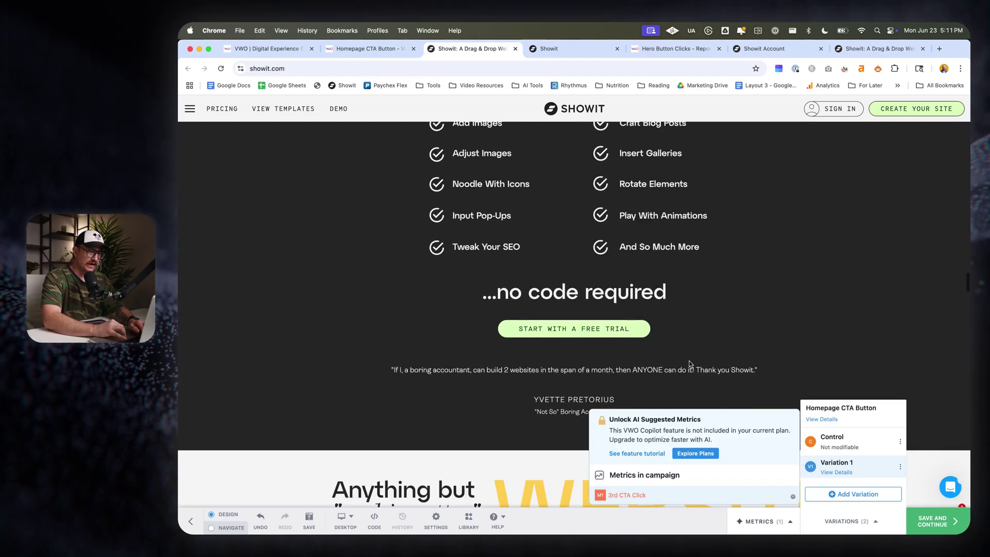
{"action": "left_click", "coordinate": [614, 331]}
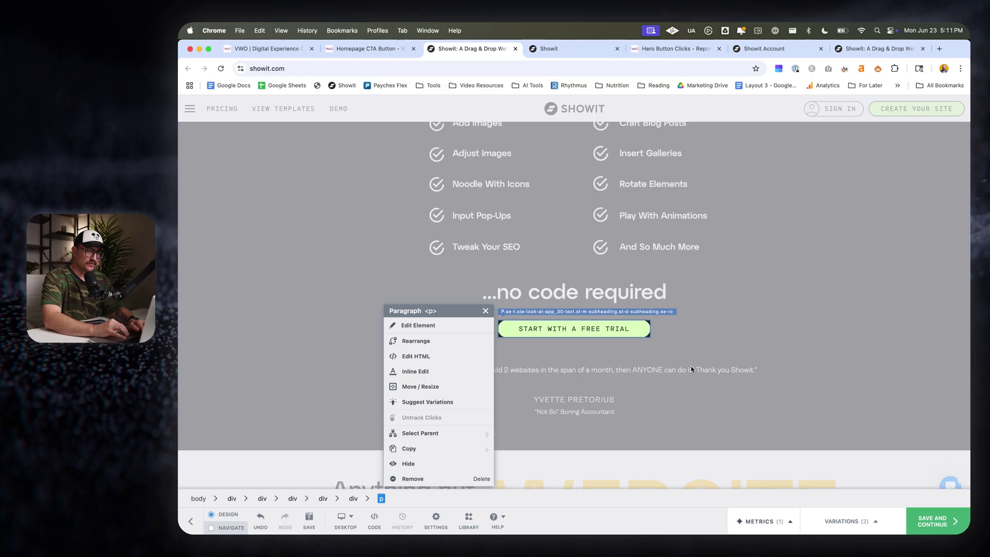
{"action": "left_click", "coordinate": [938, 515]}
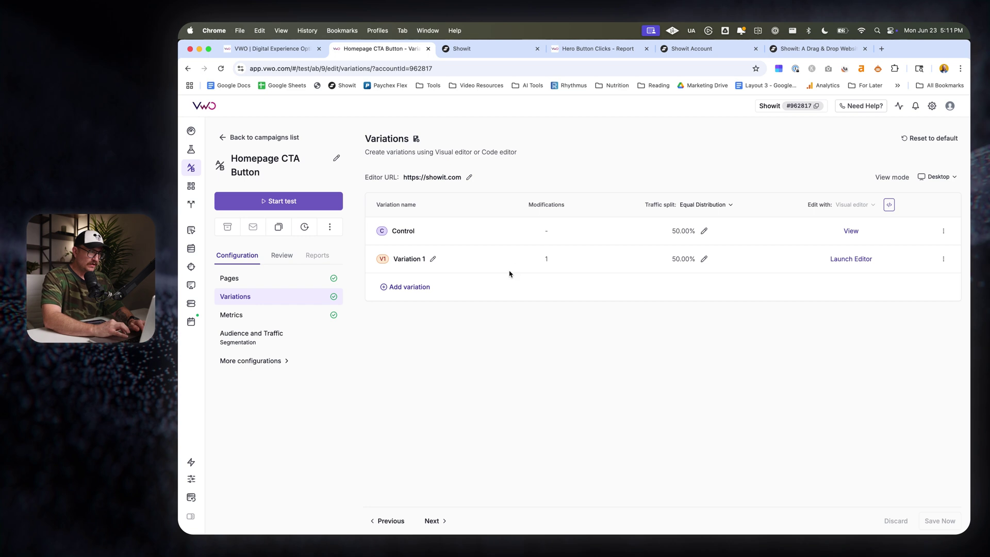
Open the Homepage CTA Button campaign's Metrics step, where 3rd CTA Click is primary.
{"action": "left_click", "coordinate": [272, 314]}
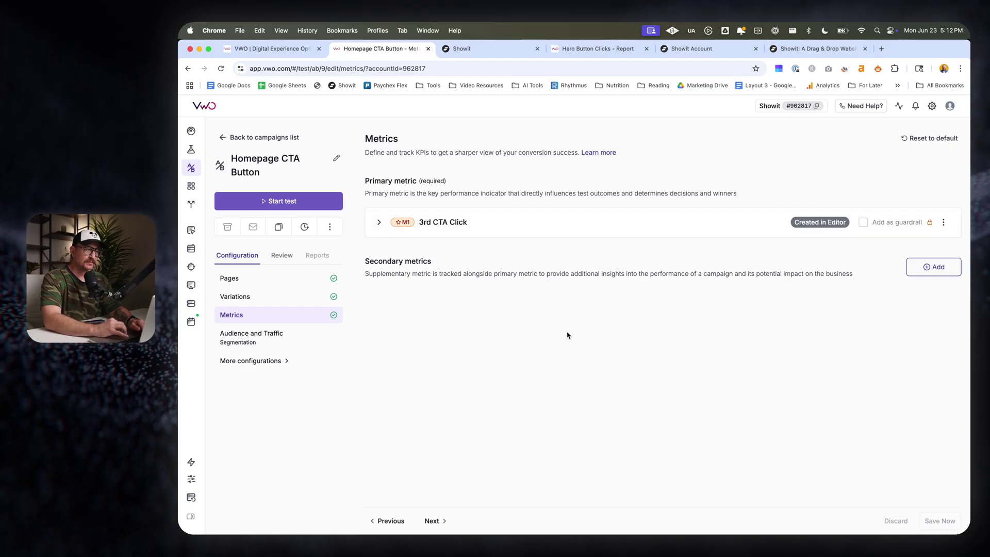
Copy the Showit Create your Account page URL and return to the Homepage CTA Button campaign.
{"action": "left_click", "coordinate": [692, 50]}
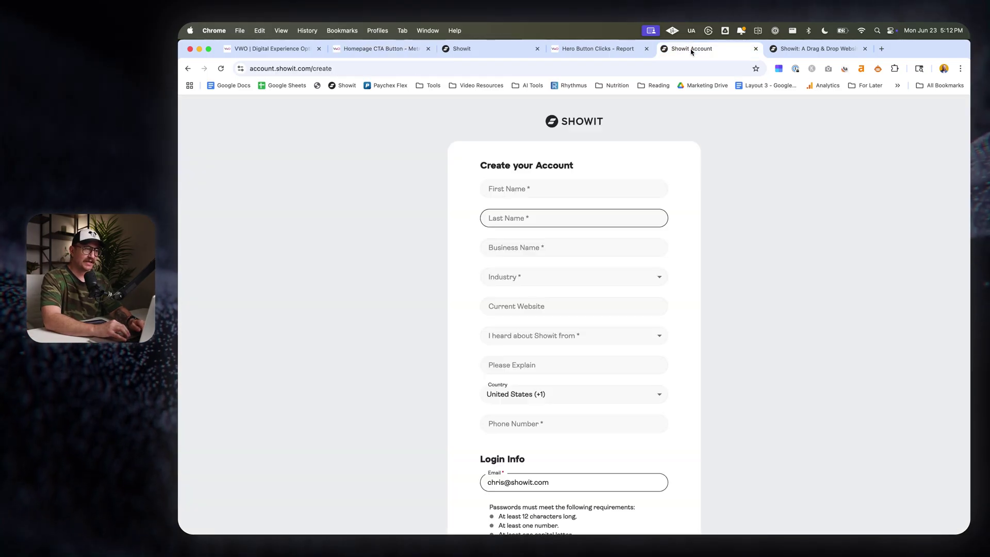
{"action": "left_click", "coordinate": [299, 68]}
{"action": "key", "text": "super+c"}
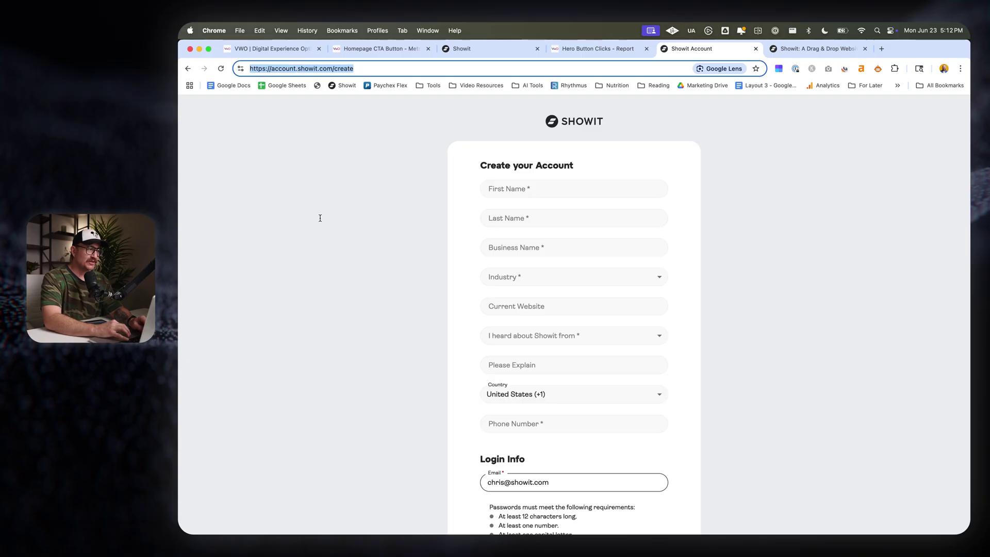
{"action": "scroll", "coordinate": [366, 244], "scroll_direction": "down", "scroll_amount": 5}
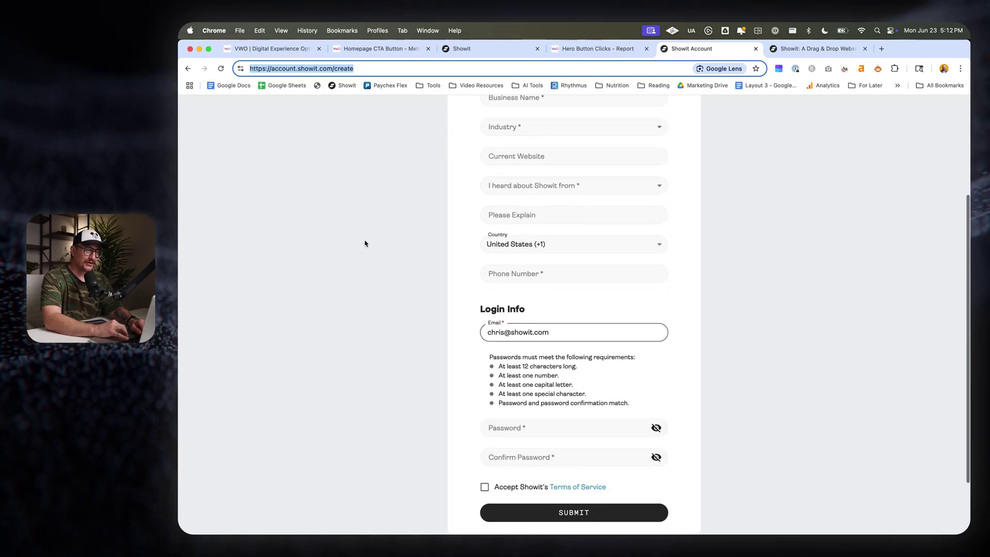
{"action": "scroll", "coordinate": [365, 244], "scroll_direction": "up", "scroll_amount": 6}
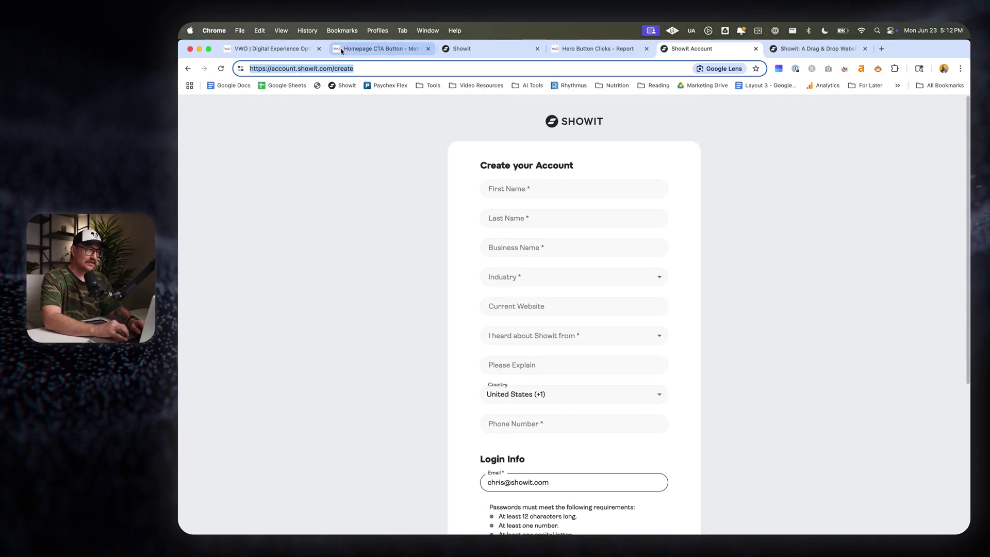
{"action": "left_click", "coordinate": [360, 52]}
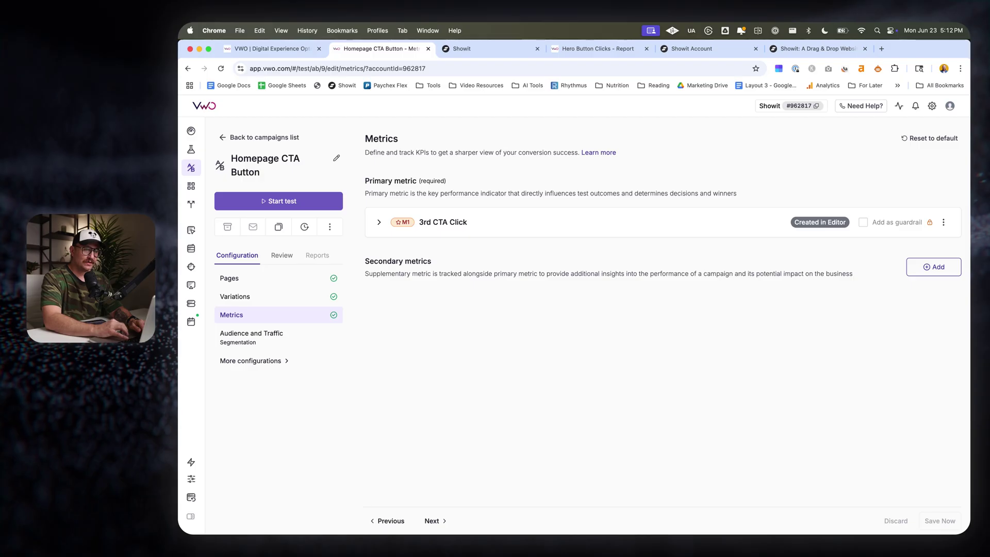
{"action": "left_click", "coordinate": [930, 267]}
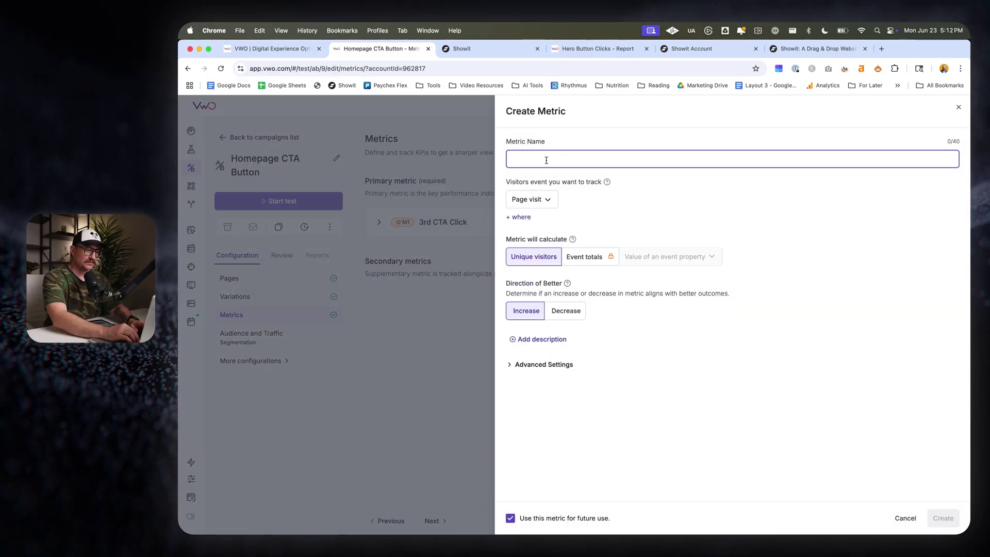
{"action": "type", "text": "Cccount Create Page"}
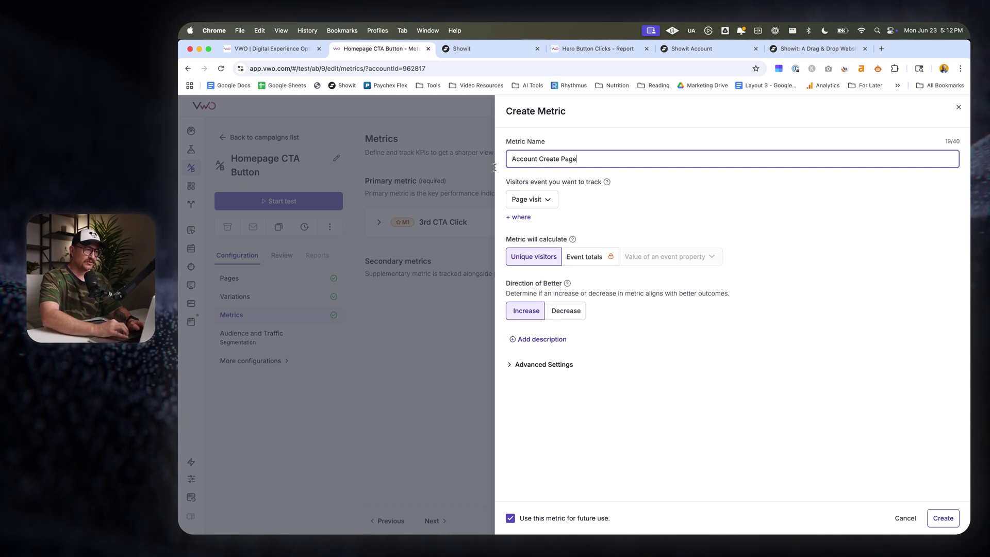
{"action": "left_click", "coordinate": [514, 219]}
{"action": "left_click", "coordinate": [714, 231]}
{"action": "key", "text": "super+a"}
{"action": "key", "text": "super+v"}
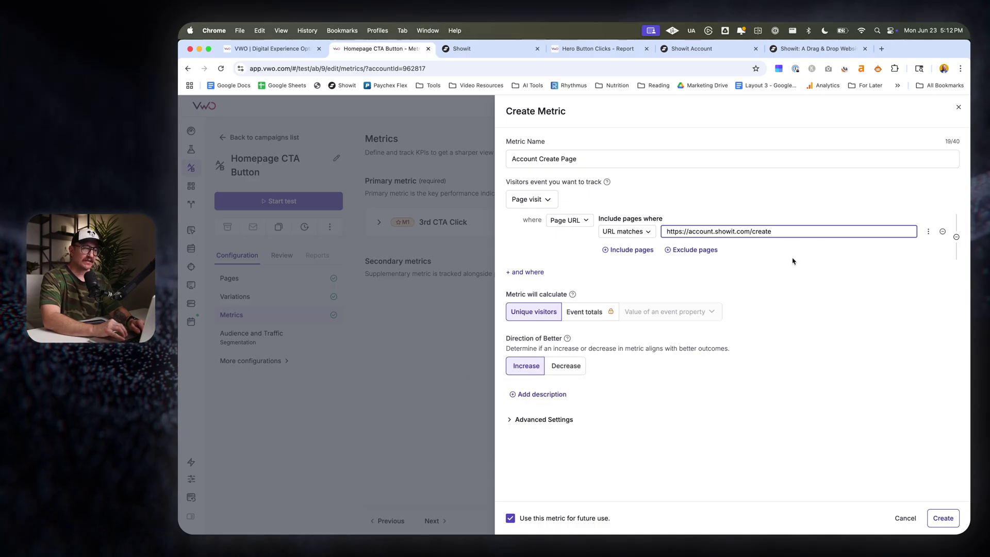
{"action": "left_click", "coordinate": [943, 518]}
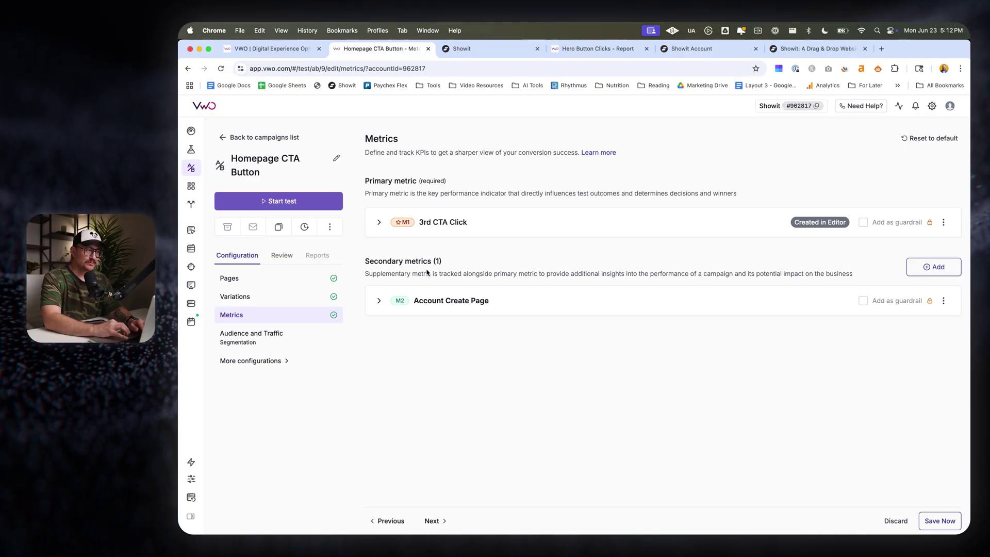
Start the Homepage CTA Button campaign, then return to the Dashboard of active tests.
{"action": "left_click", "coordinate": [288, 201]}
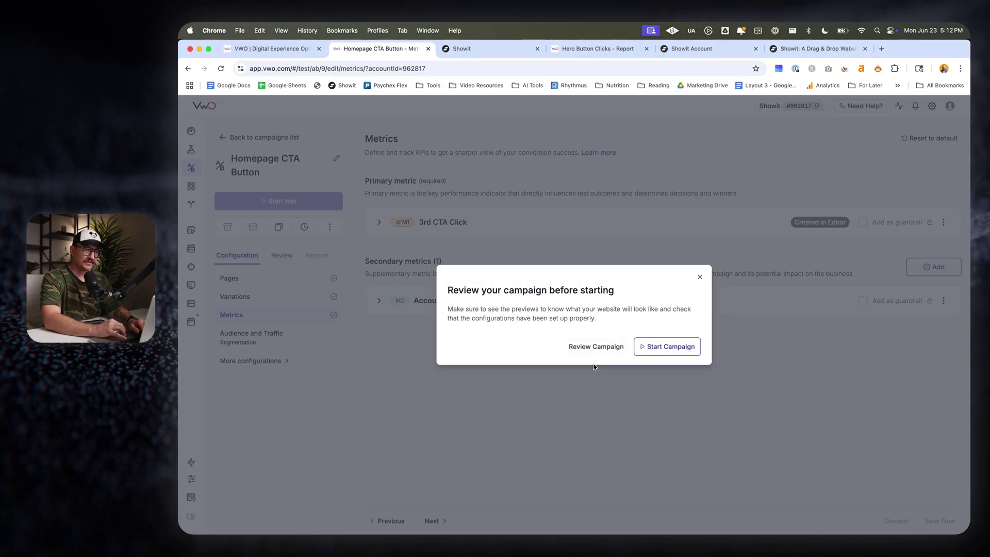
{"action": "left_click", "coordinate": [683, 349]}
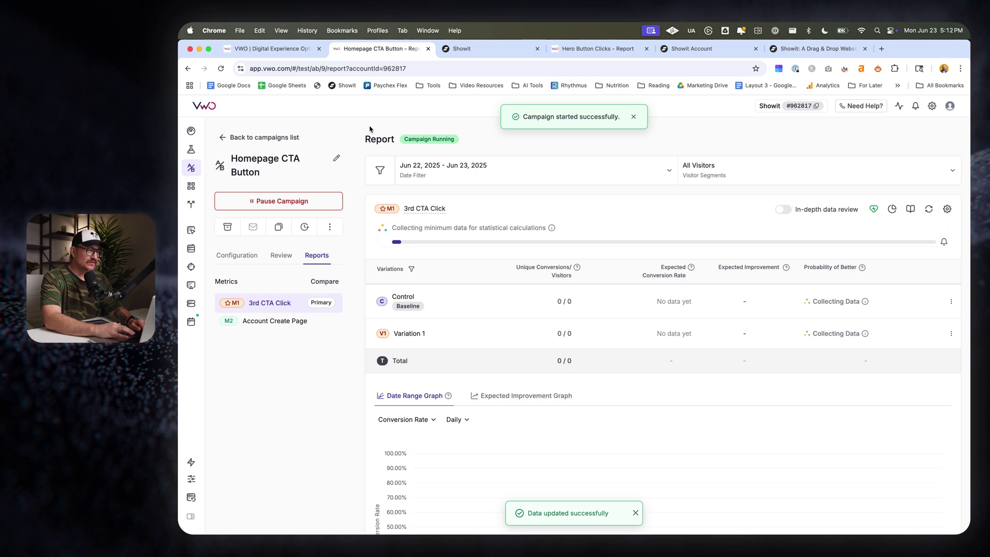
{"action": "left_click", "coordinate": [194, 131]}
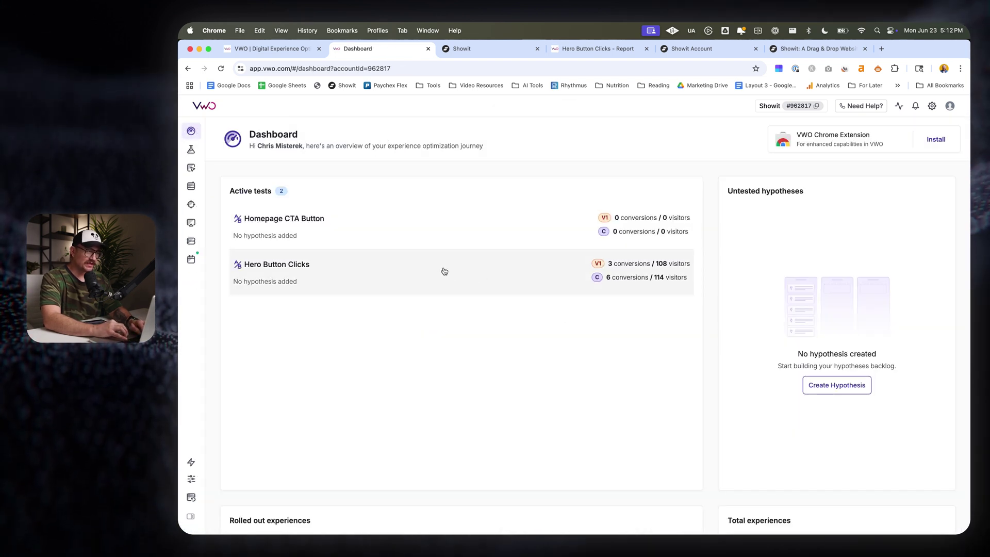
Open the Hero Button Clicks report and inspect Control (6/114, 5.26%) versus Variation 1 (3/108, 2.78%) on the graph.
{"action": "left_click", "coordinate": [471, 274]}
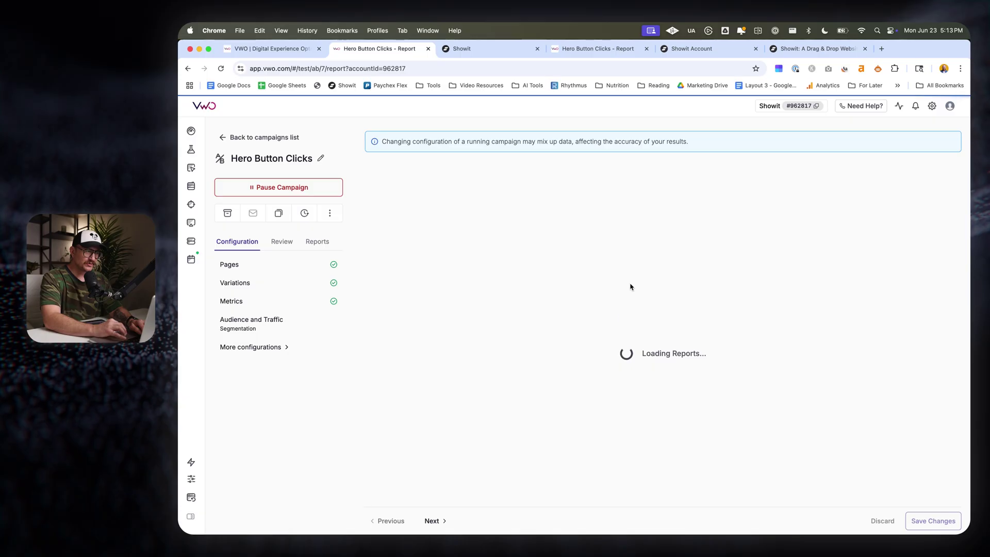
{"action": "scroll", "coordinate": [631, 287], "scroll_direction": "down", "scroll_amount": 3}
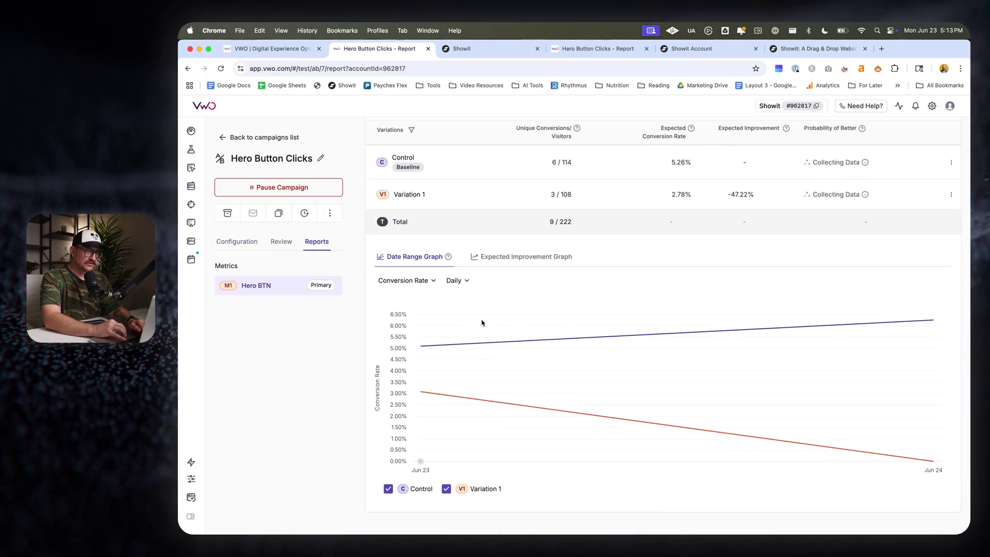
{"action": "scroll", "coordinate": [472, 337], "scroll_direction": "up", "scroll_amount": 1}
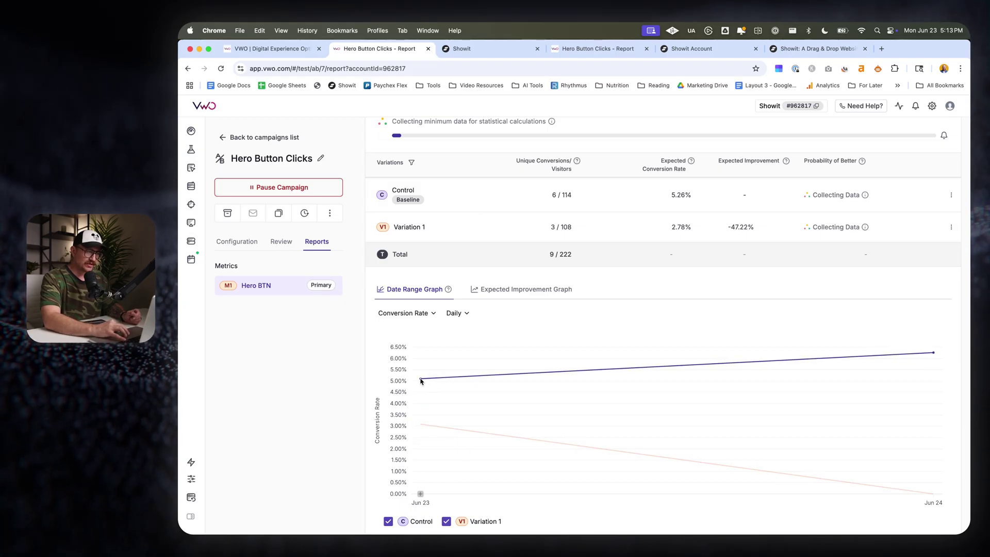
{"action": "mouse_move", "coordinate": [431, 377]}
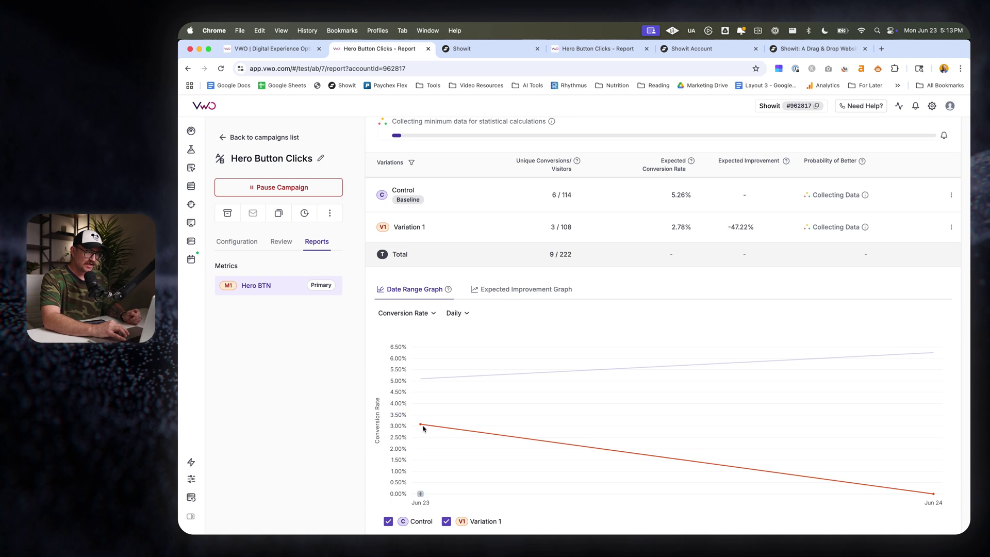
{"action": "mouse_move", "coordinate": [422, 428]}
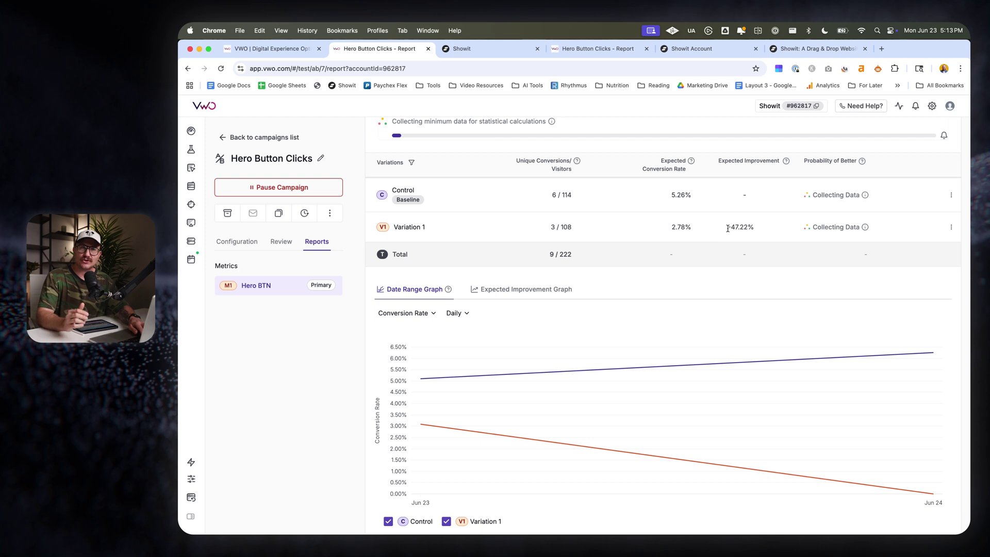
Switch from Chrome to the A/B Test Statistical Significance Calculator example with Cmd+Tab.
{"action": "key", "text": "super+Tab"}
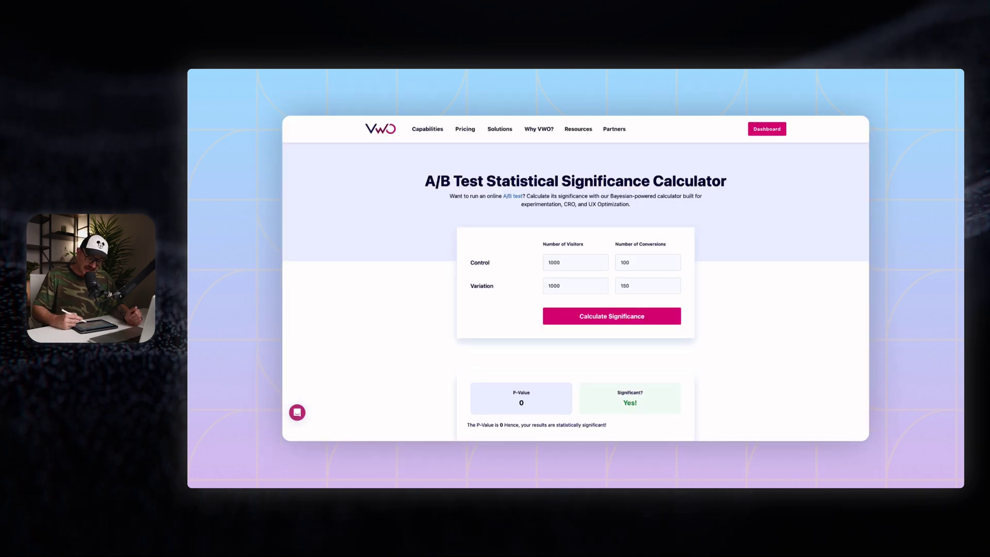
Draw a pen line by the calculator card and scribble beside the Control and Variation visitor counts.
{"action": "mouse_move", "coordinate": [708, 222]}
{"action": "left_mouse_down"}
{"action": "mouse_move", "coordinate": [706, 257]}
{"action": "mouse_move", "coordinate": [702, 222]}
{"action": "left_mouse_up"}
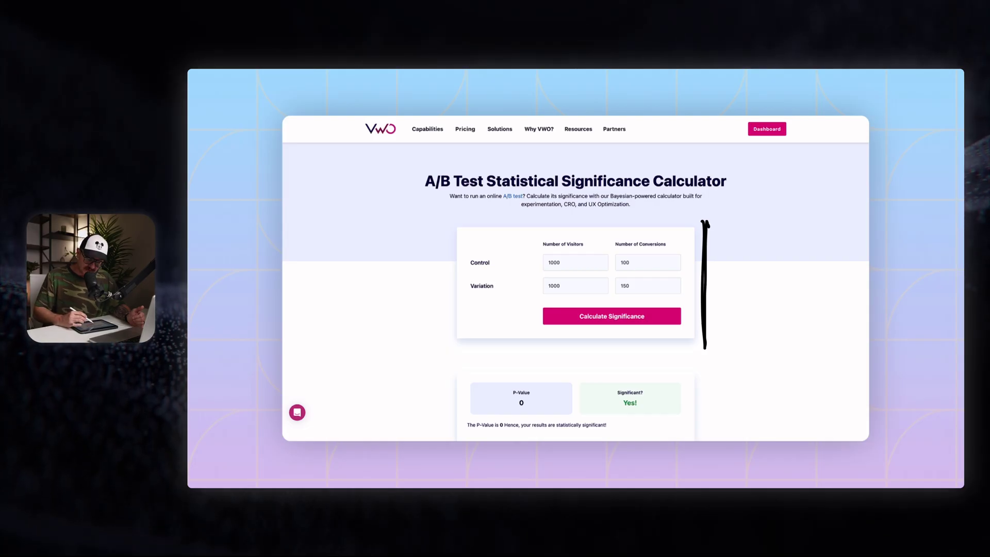
{"action": "left_click_drag", "start_coordinate": [526, 241], "coordinate": [529, 274]}
{"action": "mouse_move", "coordinate": [511, 257]}
{"action": "left_mouse_down"}
{"action": "mouse_move", "coordinate": [536, 246]}
{"action": "mouse_move", "coordinate": [515, 275]}
{"action": "mouse_move", "coordinate": [512, 303]}
{"action": "left_mouse_up"}
{"action": "left_click_drag", "start_coordinate": [534, 267], "coordinate": [530, 308]}
{"action": "left_click_drag", "start_coordinate": [516, 284], "coordinate": [506, 310]}
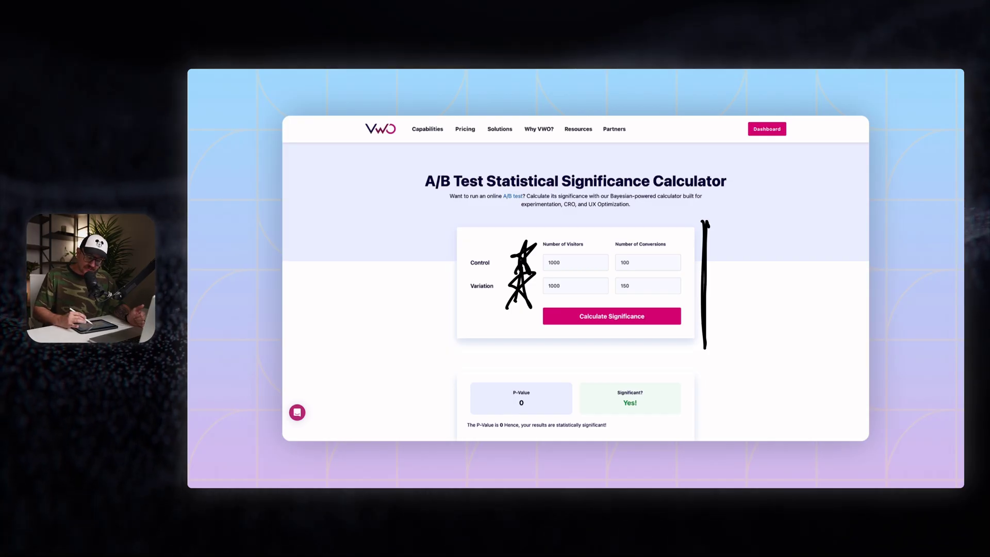
Circle Control, Variation, 100 and 150, and draw arrows toward Yes! and the Variation label.
{"action": "left_click_drag", "start_coordinate": [633, 256], "coordinate": [619, 246]}
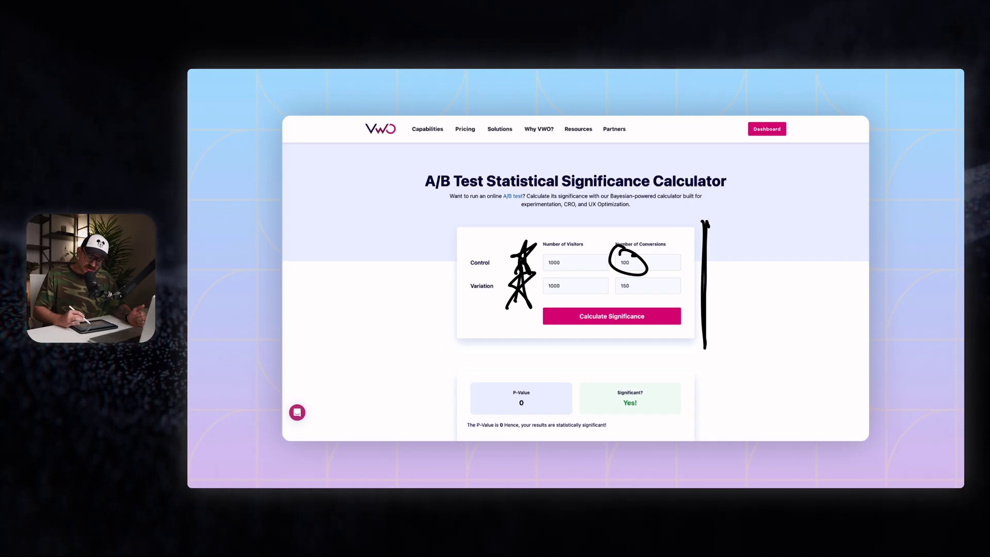
{"action": "left_click_drag", "start_coordinate": [483, 235], "coordinate": [477, 247]}
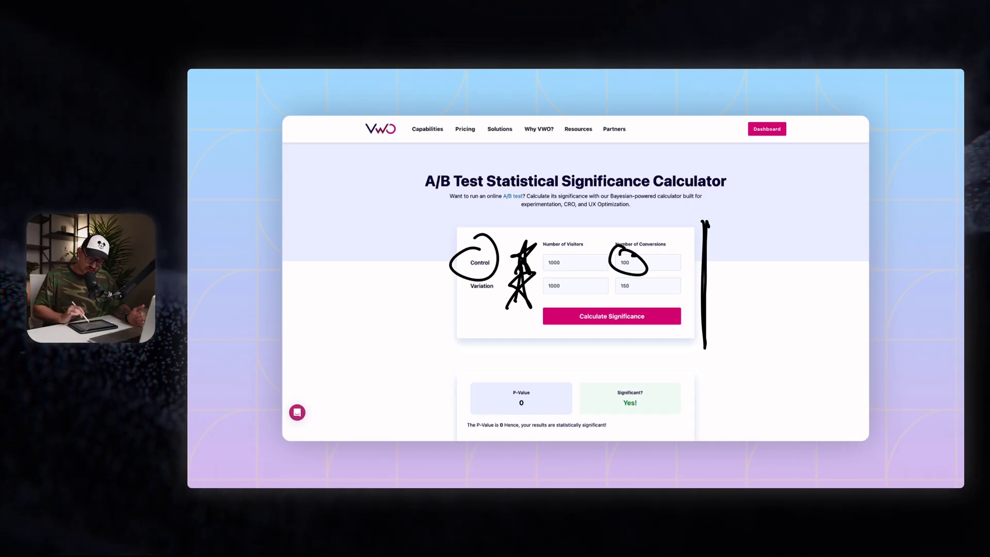
{"action": "mouse_move", "coordinate": [630, 272]}
{"action": "left_mouse_down"}
{"action": "mouse_move", "coordinate": [610, 276]}
{"action": "mouse_move", "coordinate": [636, 272]}
{"action": "left_mouse_up"}
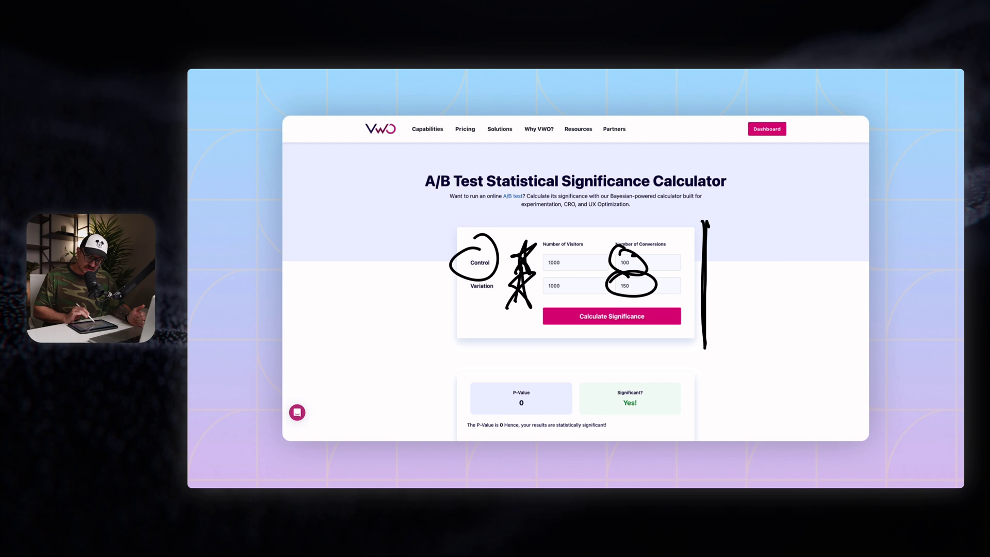
{"action": "left_click_drag", "start_coordinate": [499, 267], "coordinate": [456, 278]}
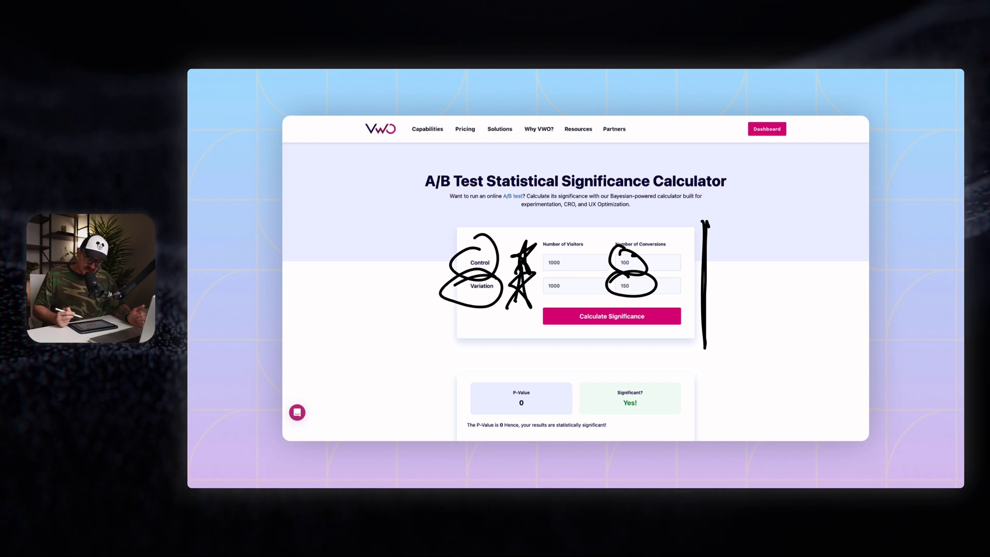
{"action": "mouse_move", "coordinate": [694, 341]}
{"action": "left_mouse_down"}
{"action": "mouse_move", "coordinate": [722, 408]}
{"action": "mouse_move", "coordinate": [661, 412]}
{"action": "left_mouse_up"}
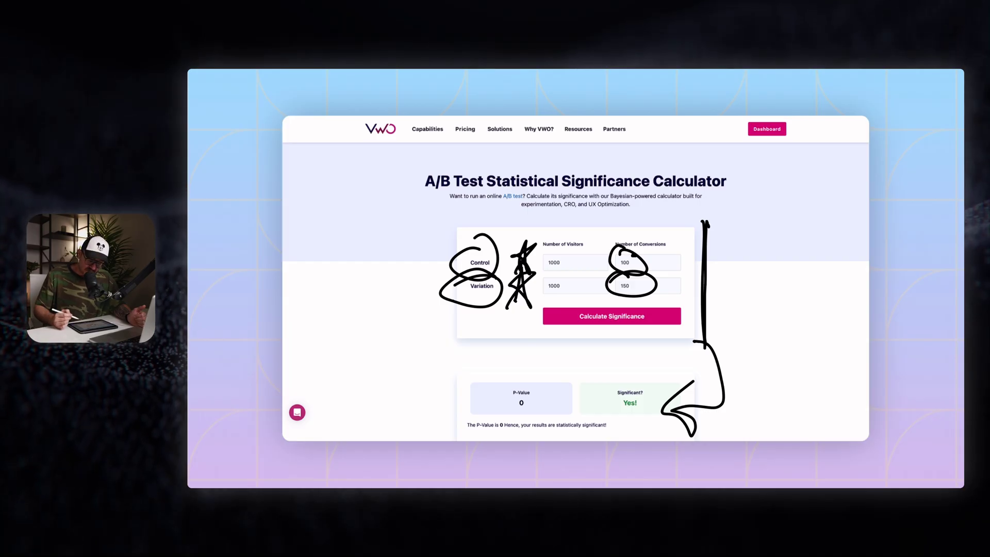
{"action": "left_click_drag", "start_coordinate": [464, 327], "coordinate": [476, 336]}
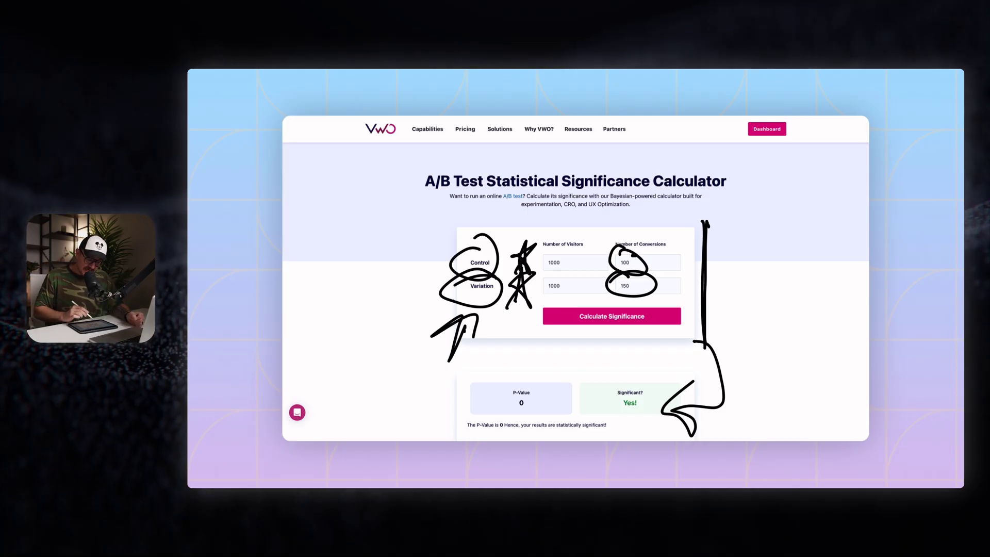
Draw a second upward ink arrow beneath the Variation visitors value.
{"action": "mouse_move", "coordinate": [525, 339]}
{"action": "left_mouse_down"}
{"action": "mouse_move", "coordinate": [539, 299]}
{"action": "mouse_move", "coordinate": [547, 316]}
{"action": "left_mouse_up"}
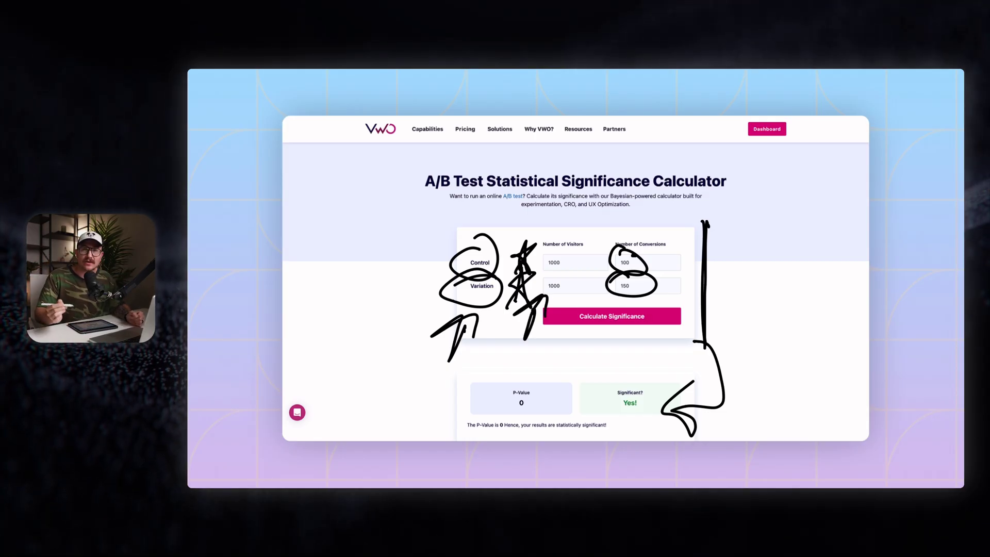